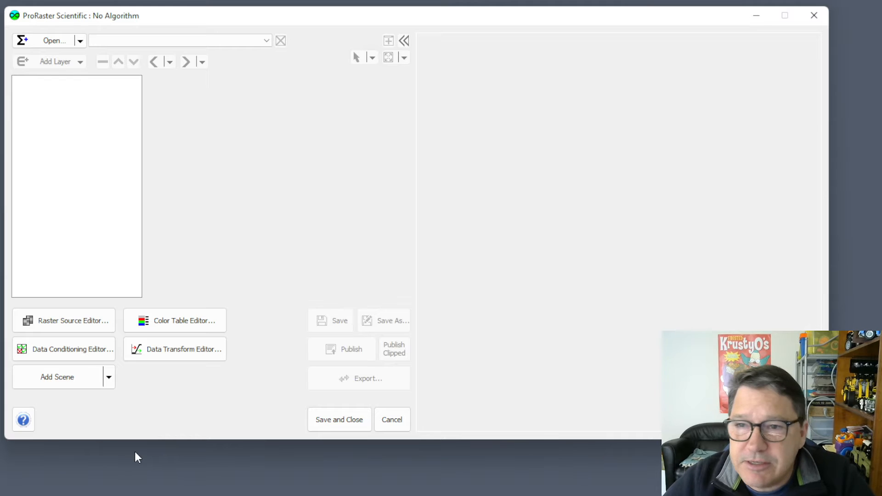
# Start adding a single scene and browse to the Data > Satellite > Landsat > Latest > Collection2 > Level1 folder.
pyautogui.click(110, 383)
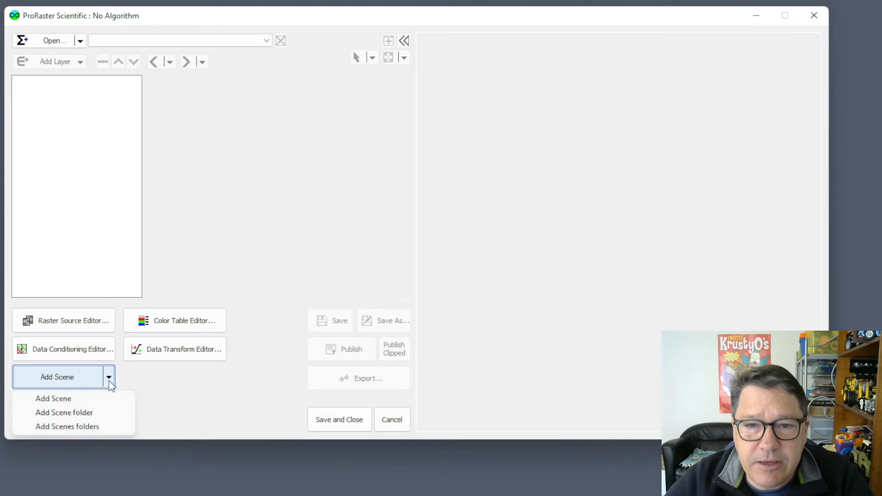
pyautogui.click(58, 398)
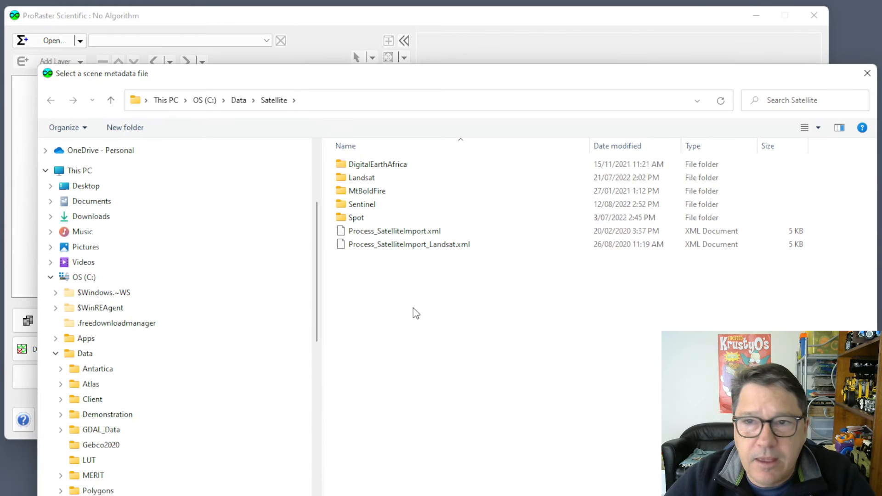
pyautogui.click(85, 355)
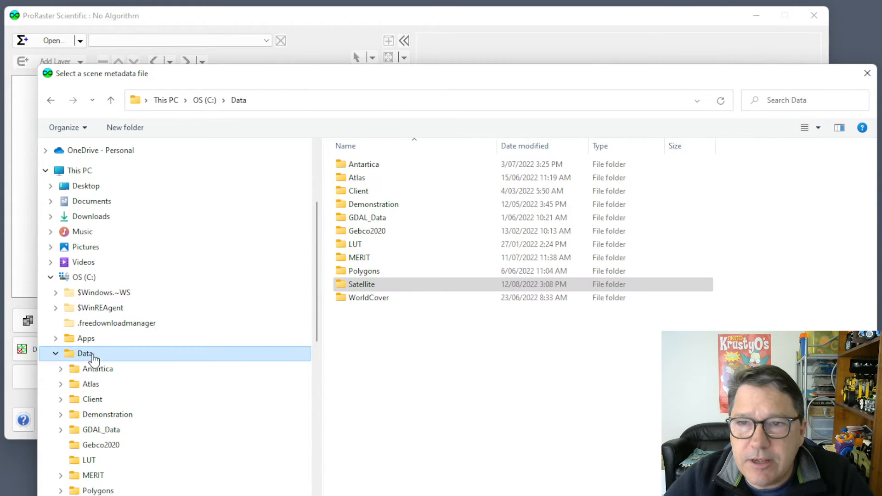
pyautogui.doubleClick(378, 291)
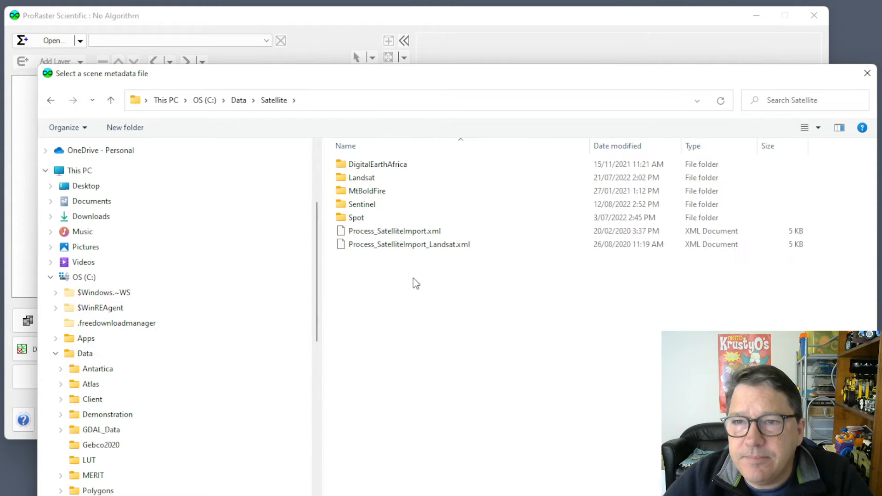
pyautogui.click(362, 183)
pyautogui.doubleClick(361, 179)
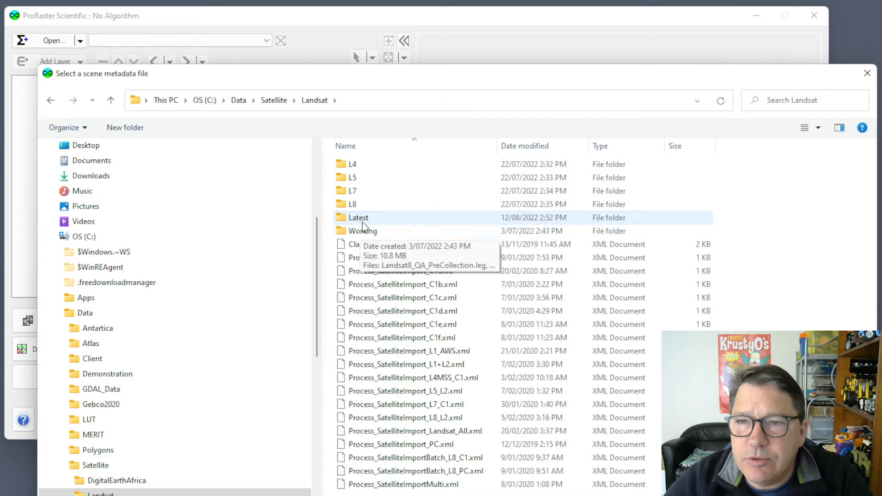
pyautogui.doubleClick(363, 219)
pyautogui.doubleClick(370, 180)
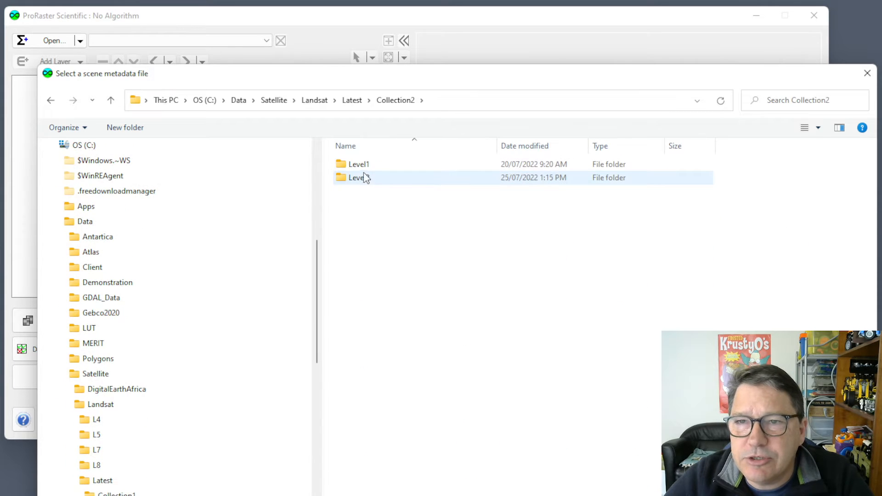
pyautogui.click(367, 166)
pyautogui.doubleClick(367, 166)
# Add the Landsat 9 scene from LC09_L1TP_097084_20220320_20220322_02_T1_MTL.txt in its own scene folder.
pyautogui.click(382, 178)
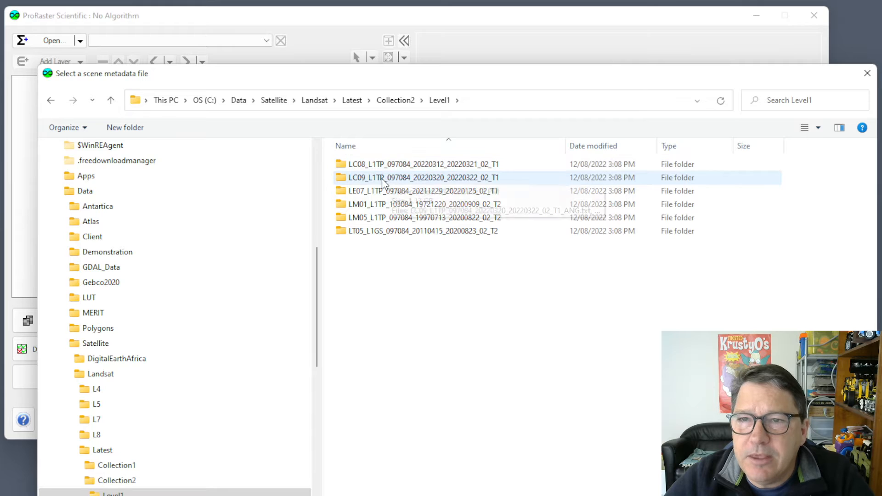
pyautogui.doubleClick(381, 178)
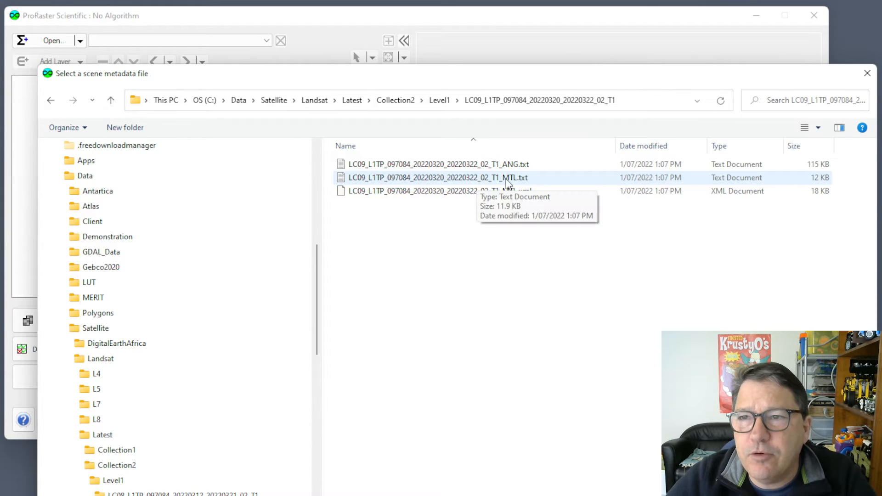
pyautogui.click(481, 181)
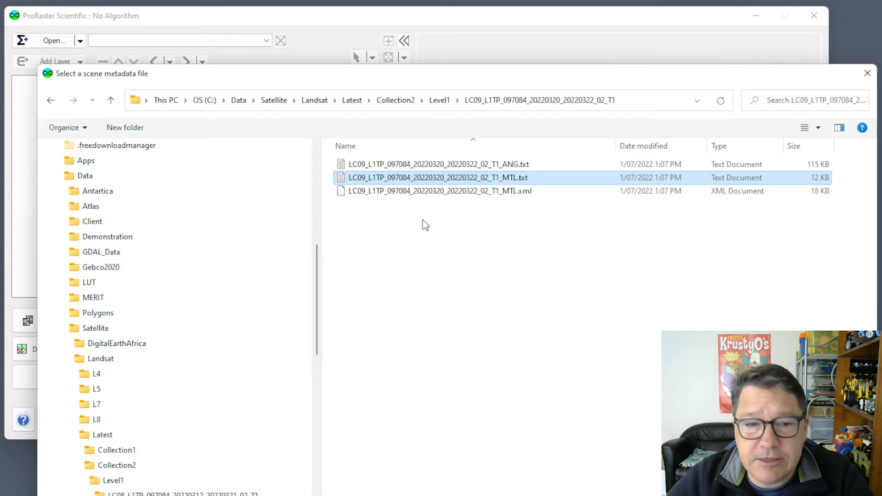
pyautogui.doubleClick(452, 178)
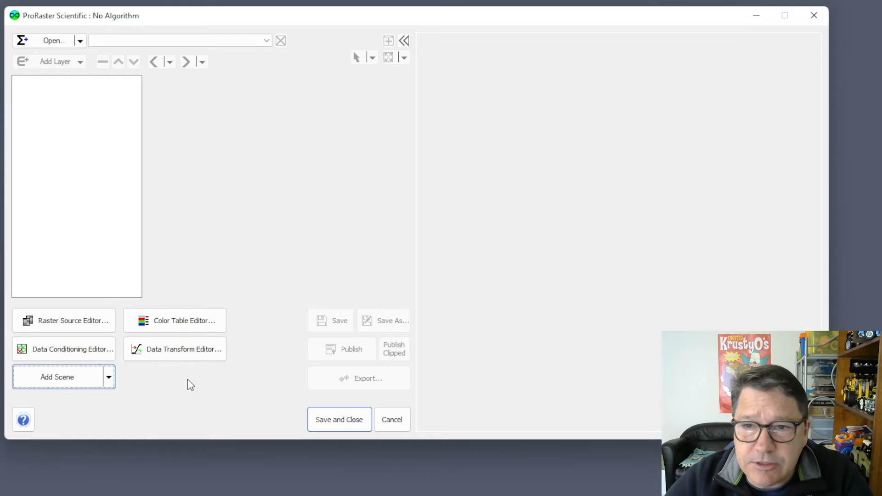
# Add the Sentinel 2A L1C scene of 20200103 from MTD_MSIL1C.xml in its .SAFE folder under Data > Satellite > Sentinel.
pyautogui.click(113, 382)
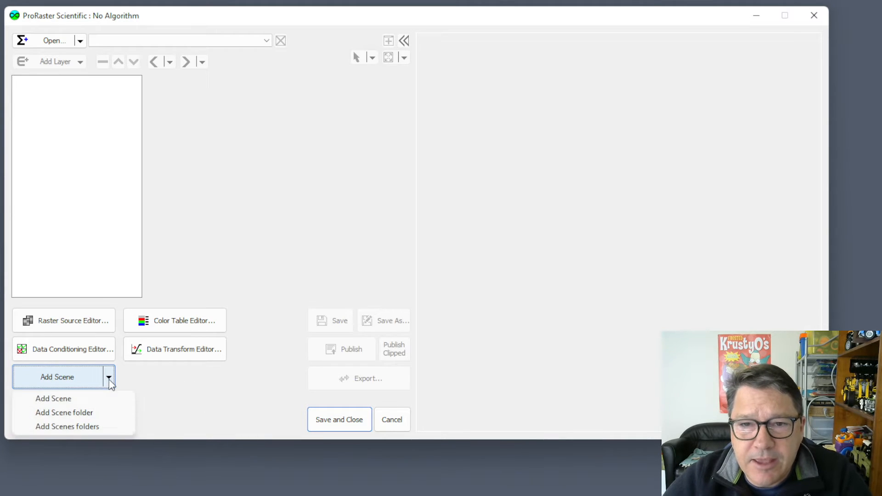
pyautogui.click(78, 399)
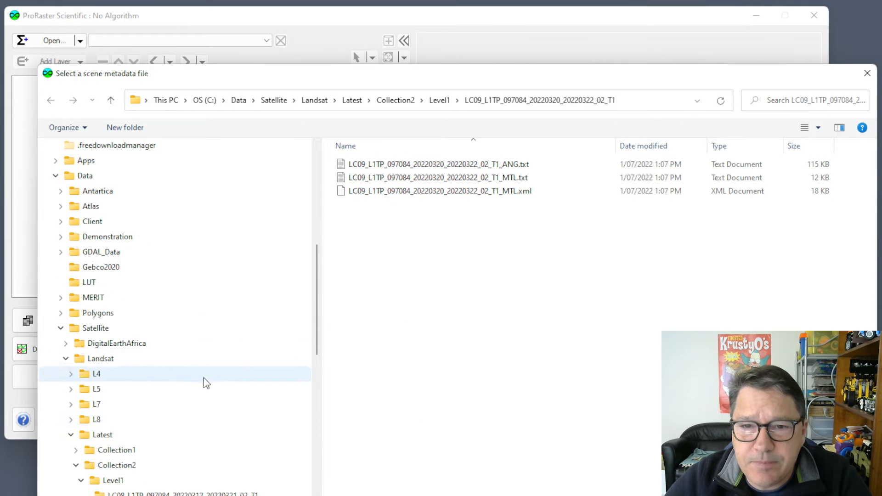
pyautogui.click(95, 328)
pyautogui.doubleClick(374, 204)
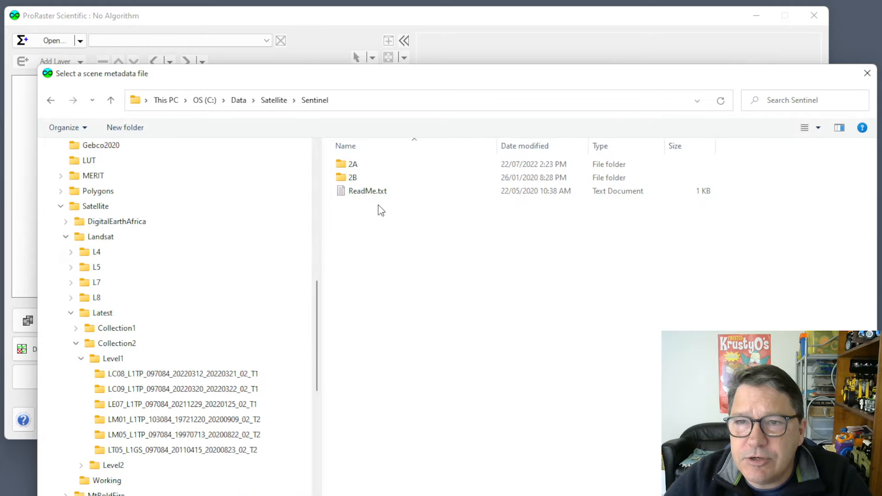
pyautogui.doubleClick(354, 166)
pyautogui.doubleClick(367, 167)
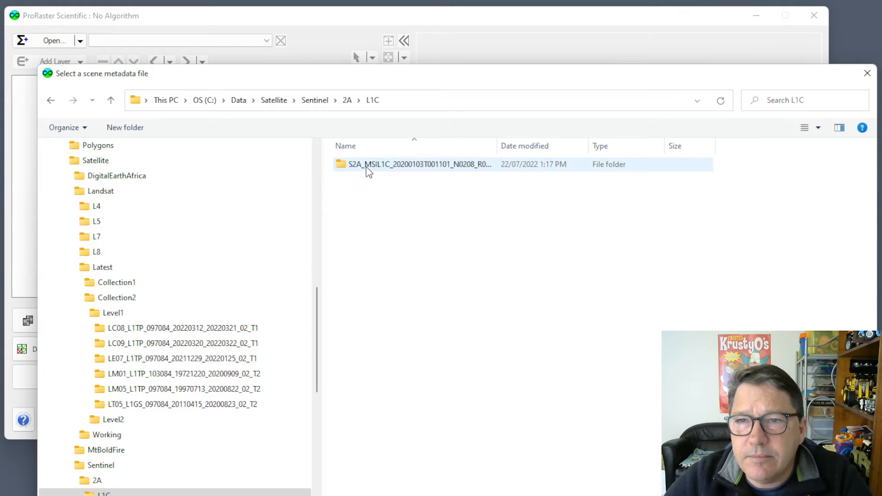
pyautogui.doubleClick(388, 168)
pyautogui.doubleClick(442, 166)
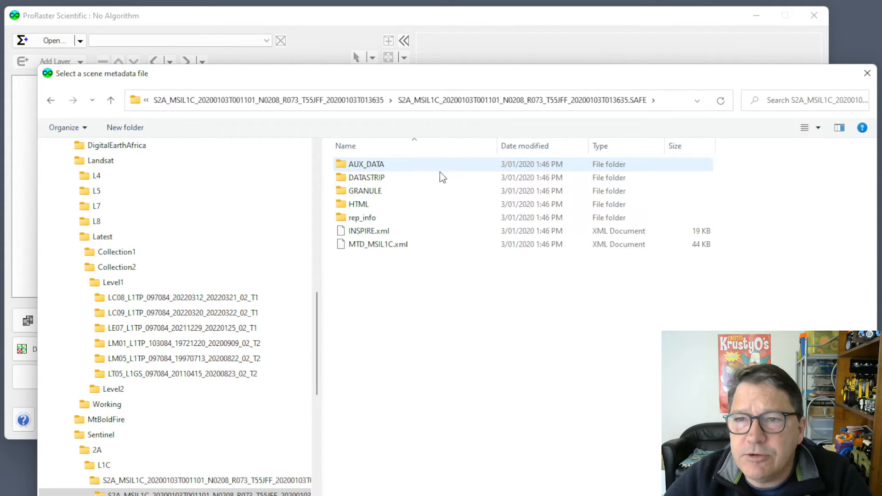
pyautogui.click(379, 246)
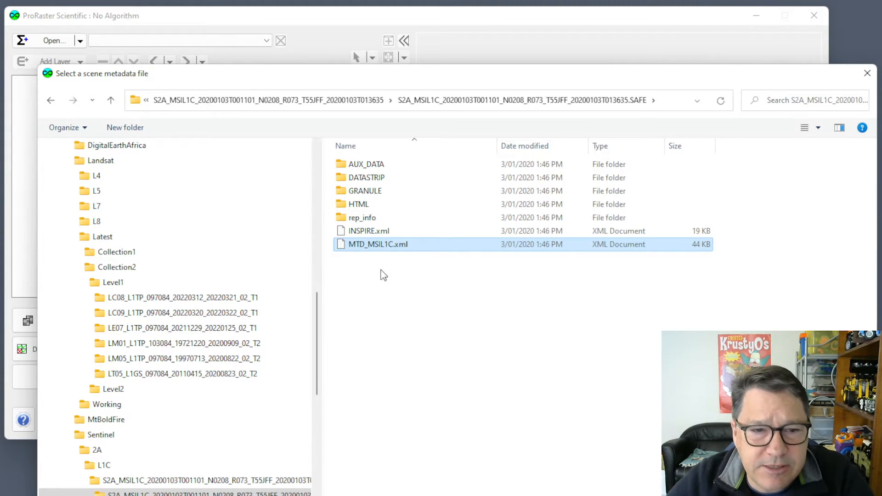
pyautogui.doubleClick(404, 248)
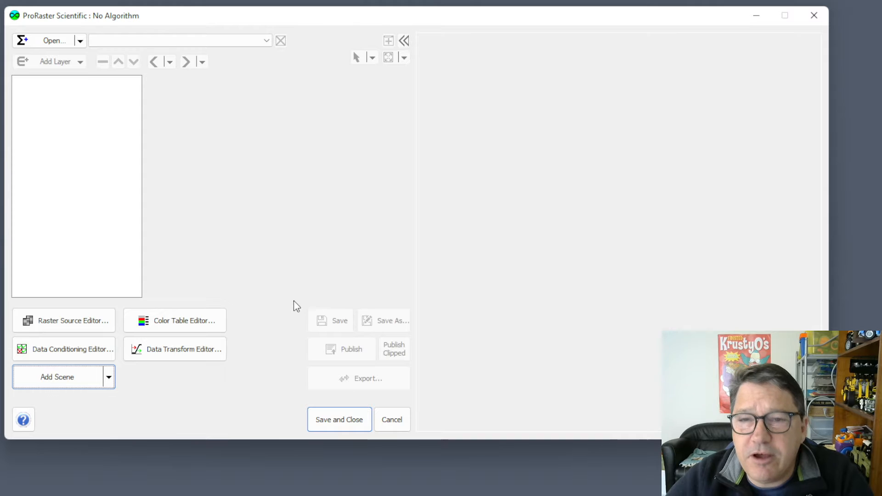
# Add all scenes contained in the subfolders of the Data > Satellite folder at once.
pyautogui.click(109, 377)
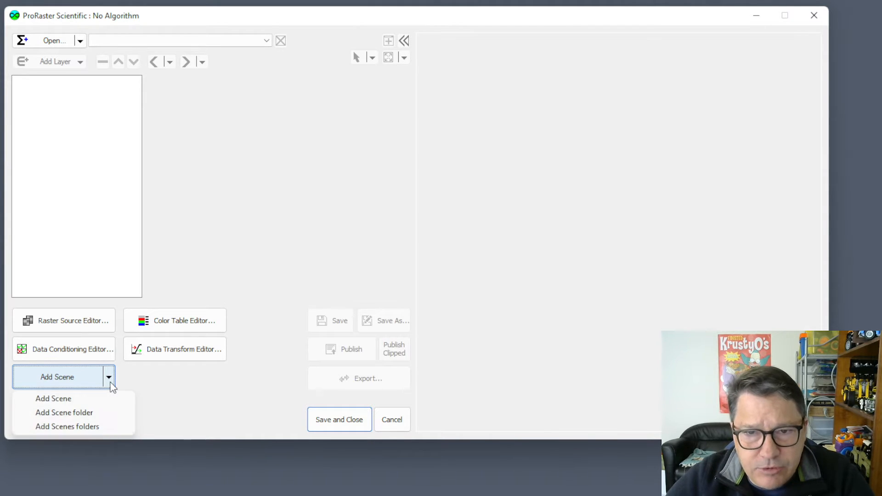
pyautogui.click(61, 425)
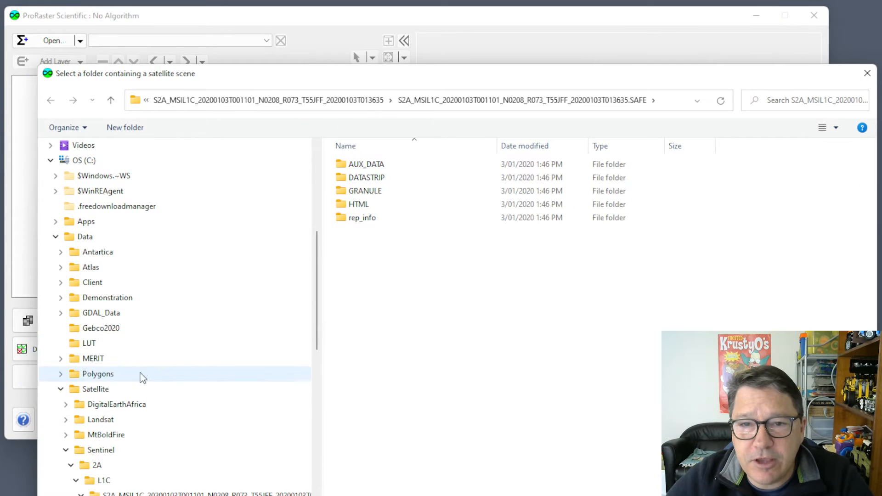
pyautogui.click(106, 389)
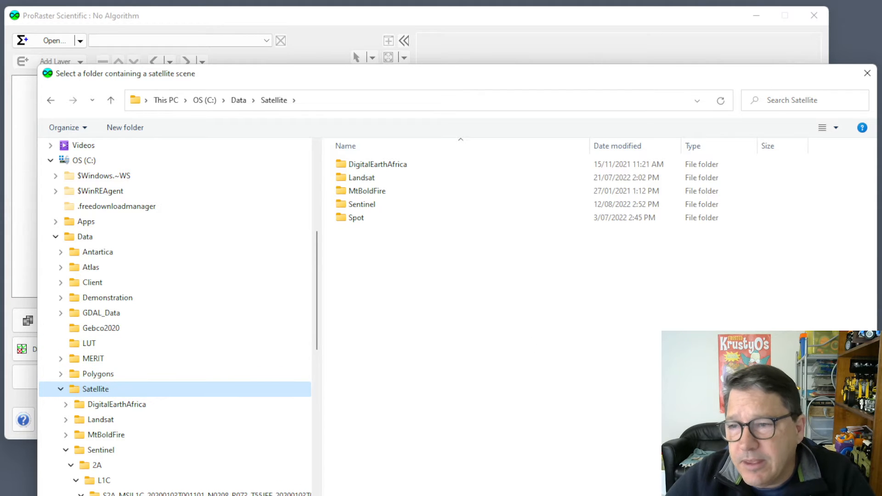
pyautogui.click(762, 495)
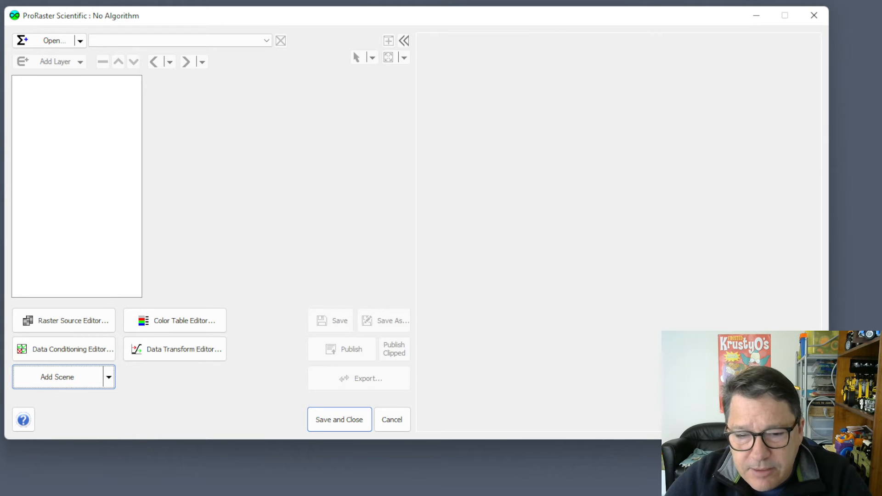
# Switch to File Explorer and examine the Landsat and Sentinel MVR files in ProgramData > RGE > Satellite.
pyautogui.hotkey('alt', 'Tab')
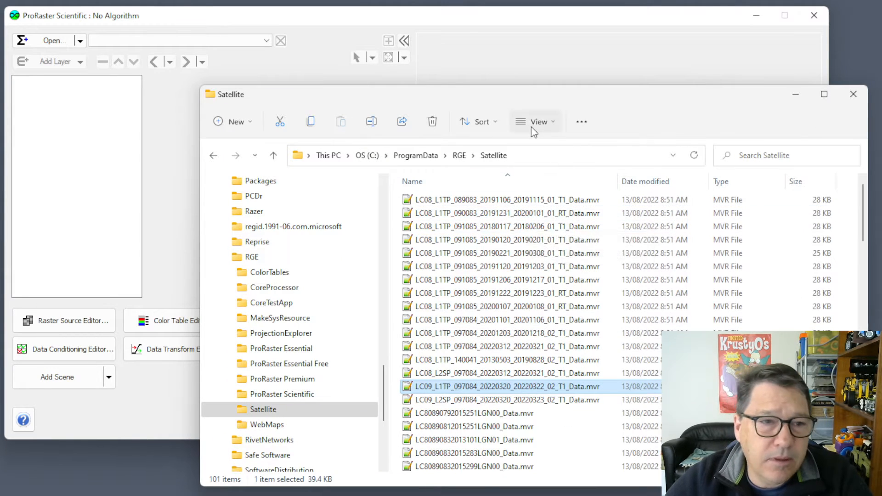
pyautogui.moveTo(566, 100); pyautogui.dragTo(381, 69)
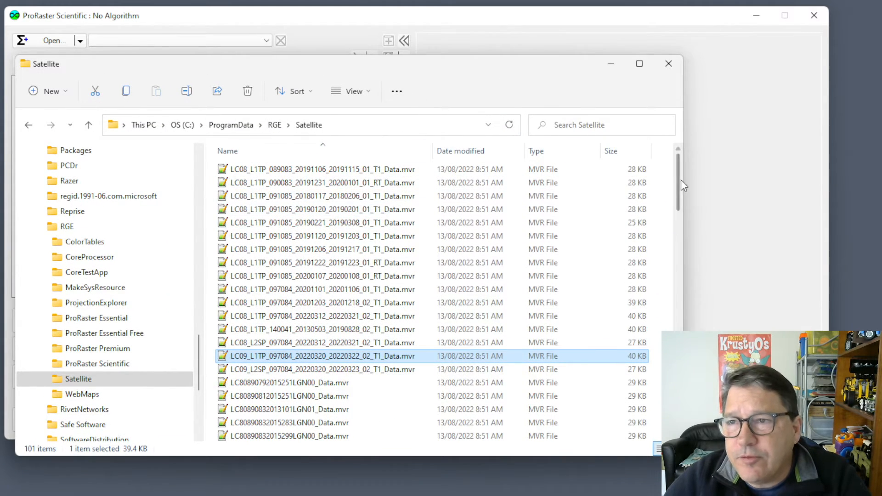
pyautogui.moveTo(680, 177); pyautogui.dragTo(675, 395)
pyautogui.moveTo(431, 151); pyautogui.dragTo(513, 153)
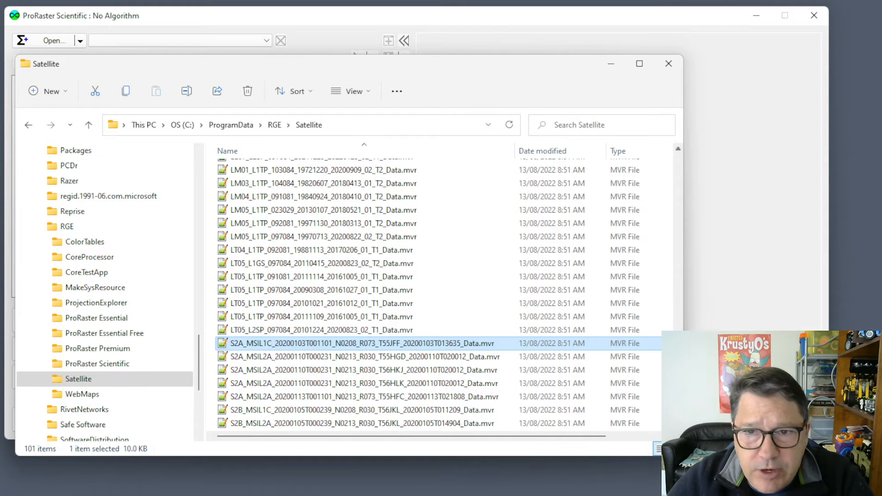
pyautogui.moveTo(684, 396); pyautogui.dragTo(683, 173)
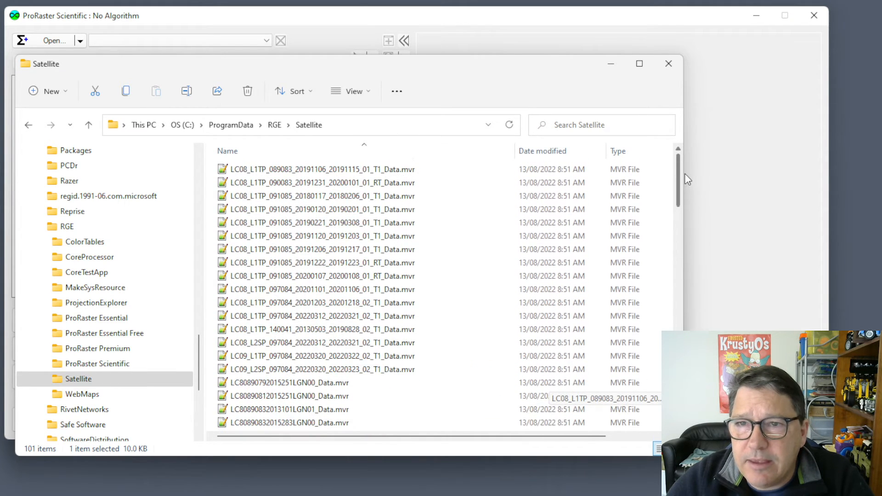
# Load LC09_L1TP_097084_20220320_20220322_02_T1_Data.mvr from File Explorer into ProRaster Scientific and disable the Intensity component.
pyautogui.moveTo(232, 68); pyautogui.dragTo(426, 89)
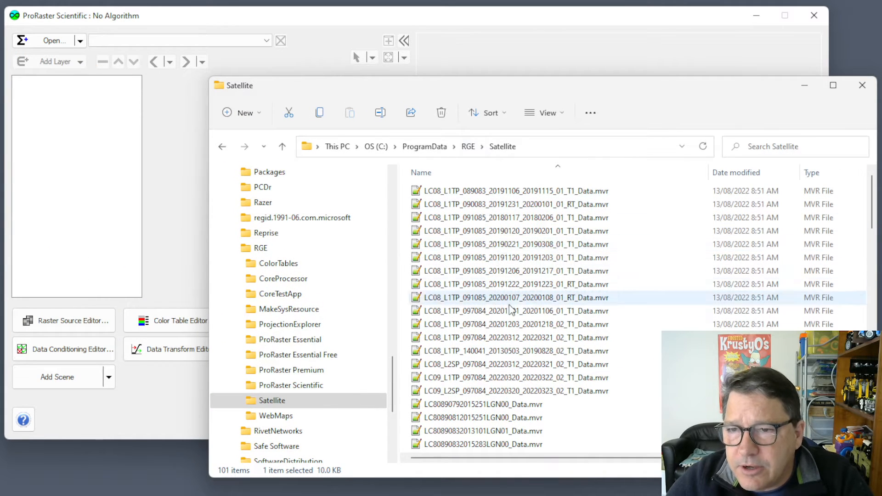
pyautogui.click(493, 381)
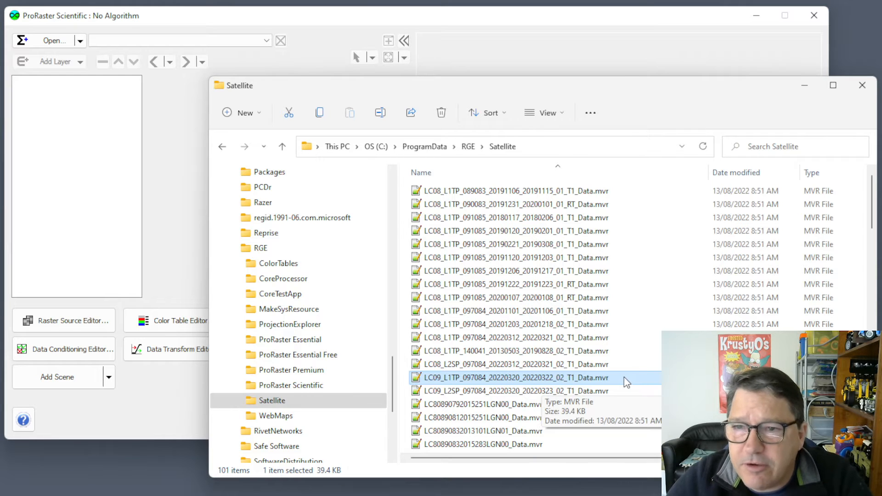
pyautogui.moveTo(626, 377); pyautogui.dragTo(166, 232)
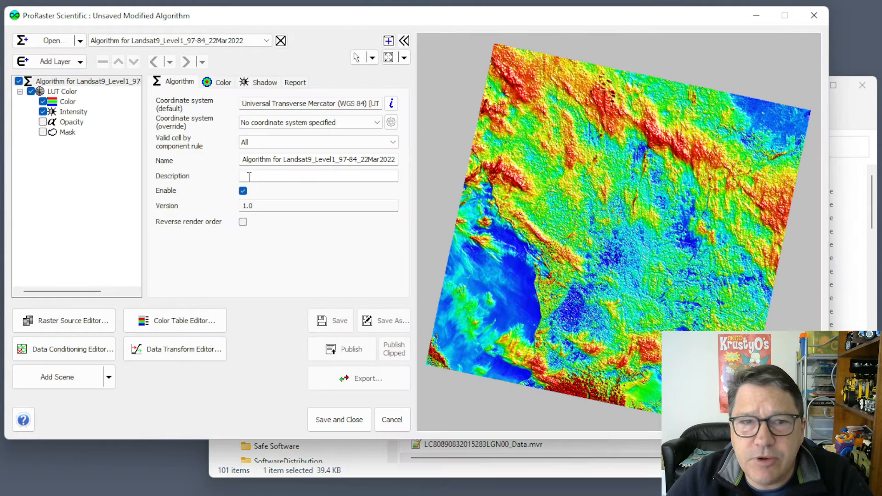
pyautogui.click(42, 112)
# Review the fields and bands offered for the Color component, keep Spectral DN and set the band to Band 5 - NIR.
pyautogui.click(66, 102)
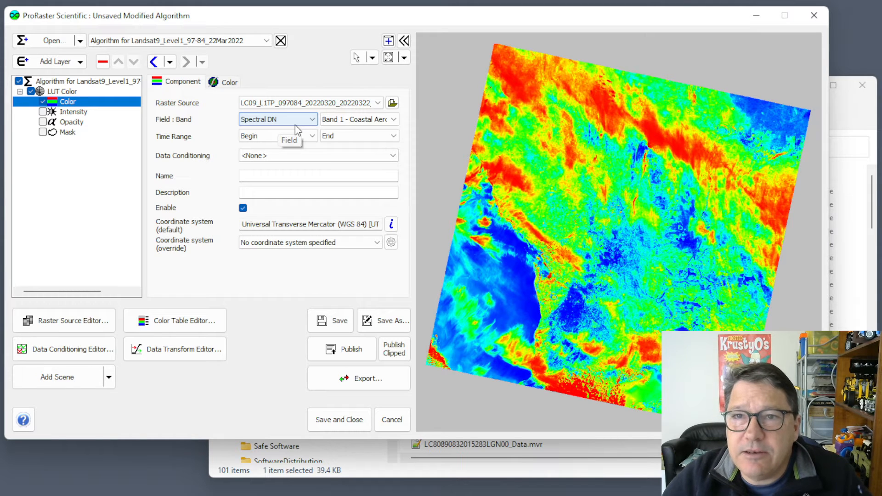
pyautogui.click(312, 121)
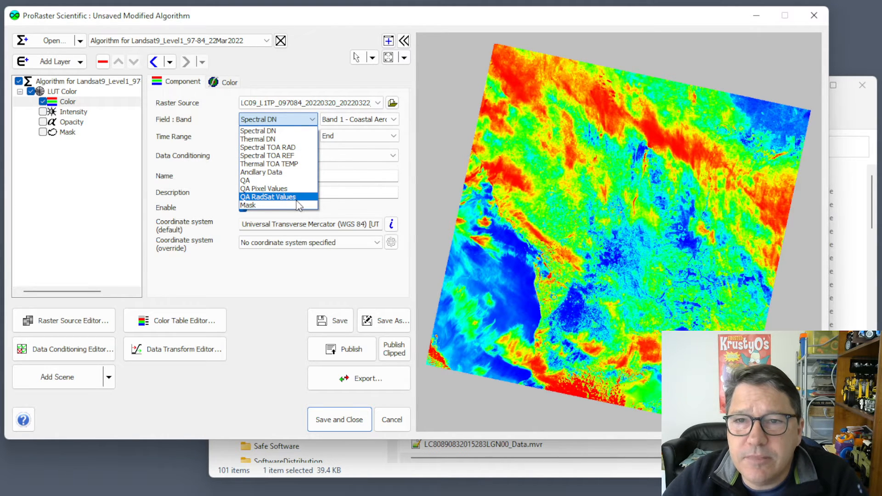
pyautogui.click(296, 132)
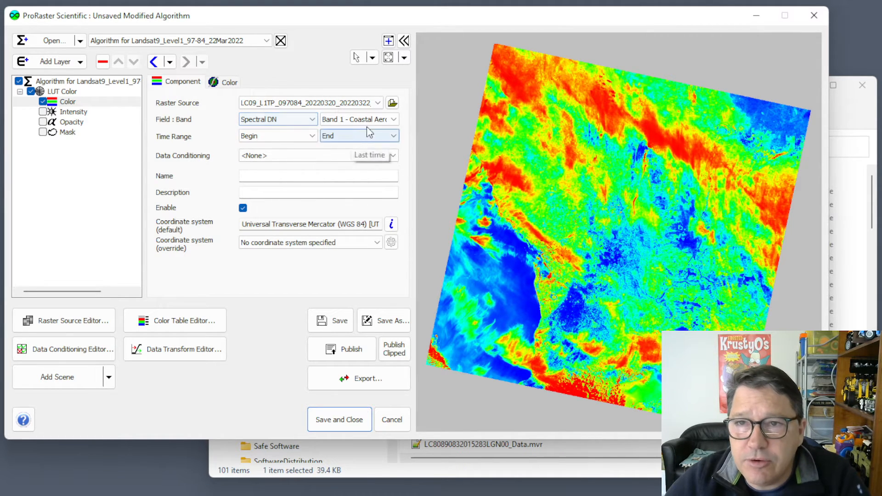
pyautogui.click(380, 120)
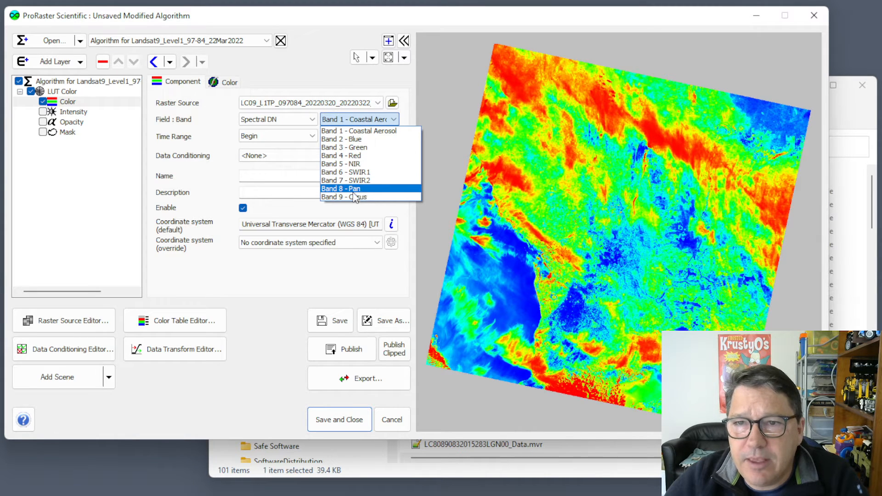
pyautogui.click(403, 131)
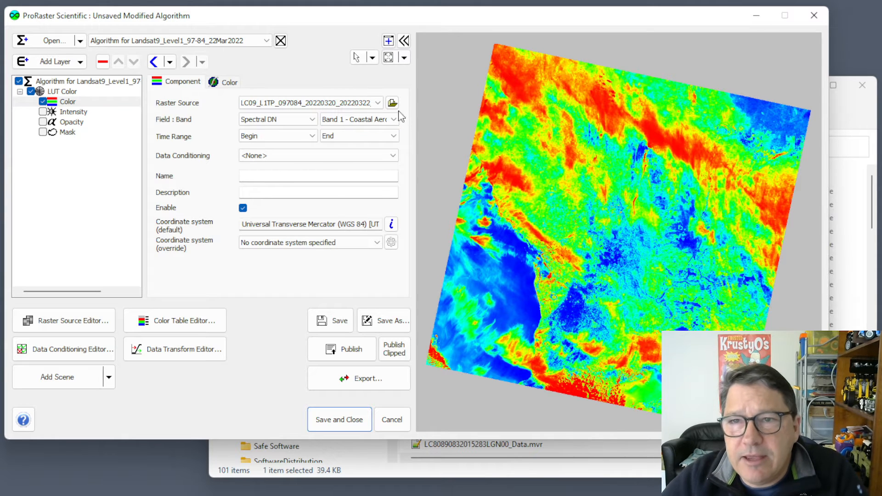
pyautogui.click(394, 119)
pyautogui.click(354, 161)
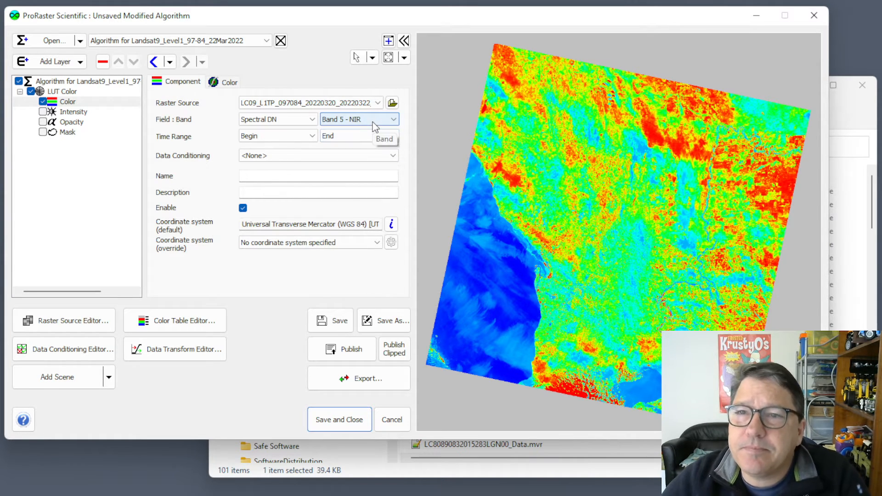
# Display the Thermal DN field with Band 10 - TIRS1 in the Color component.
pyautogui.click(312, 120)
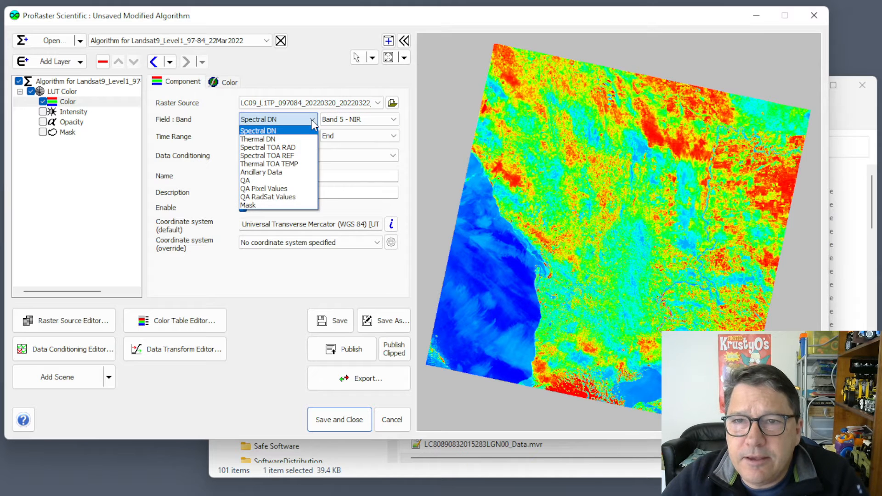
pyautogui.click(256, 140)
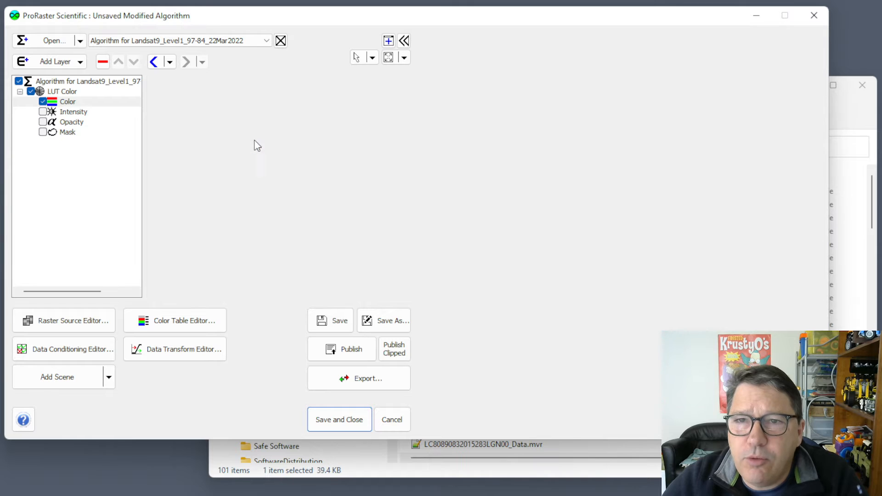
pyautogui.click(373, 120)
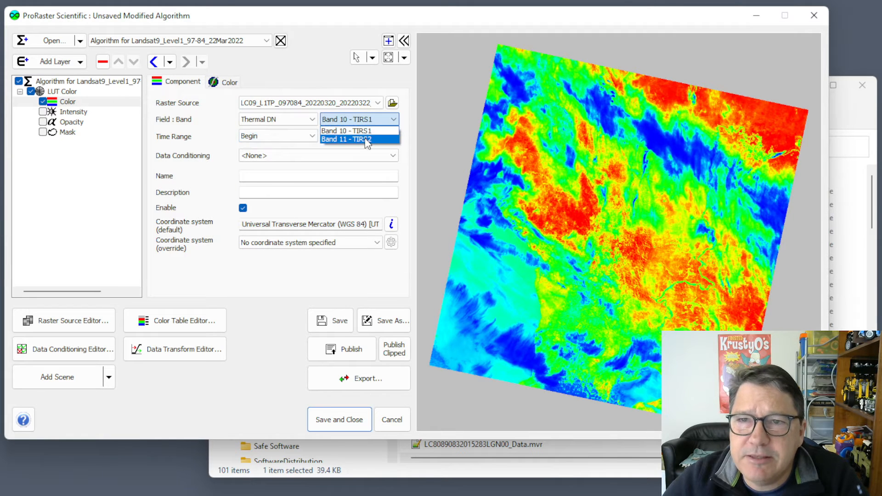
pyautogui.click(368, 130)
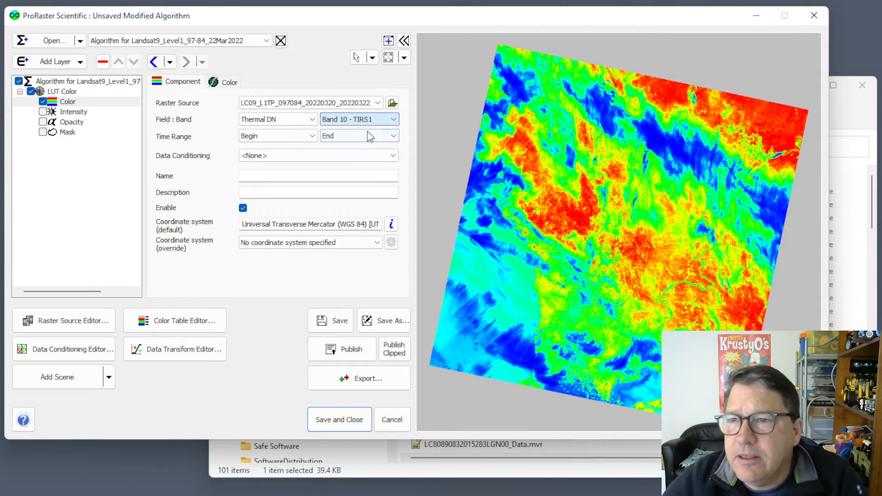
# Display the Spectral TOA RAD field with Band 8 - Pan in the Color component.
pyautogui.click(312, 121)
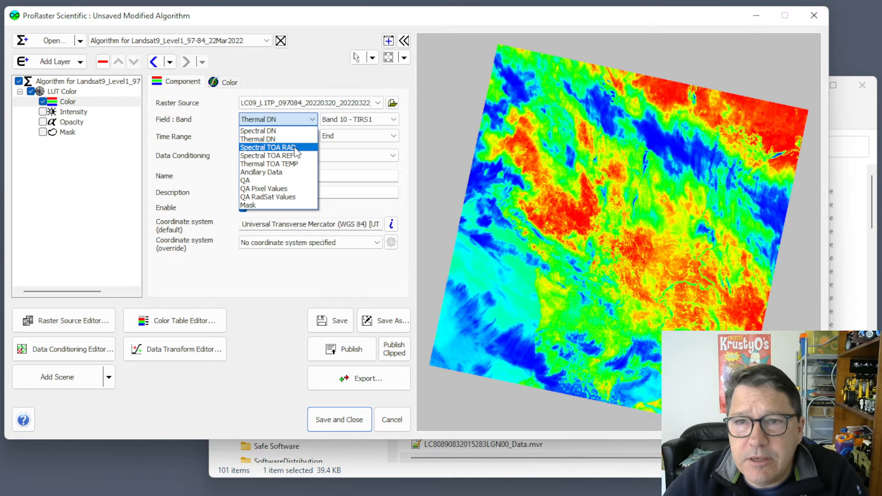
pyautogui.click(294, 150)
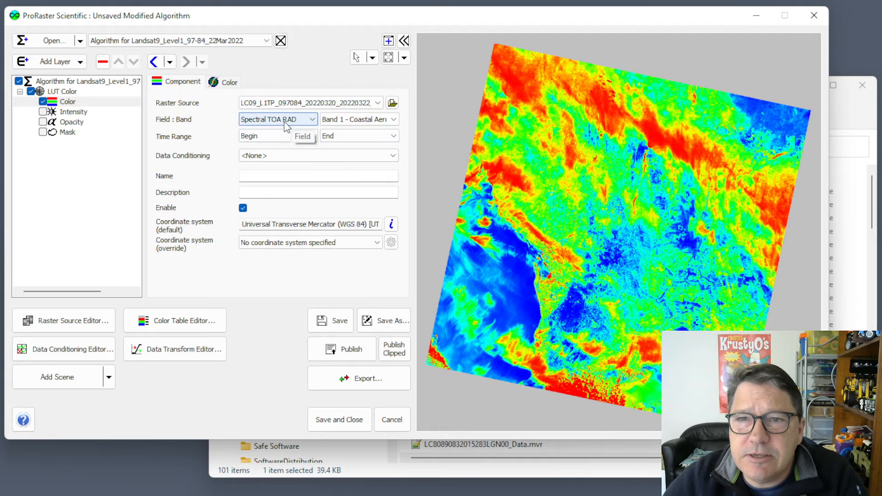
pyautogui.click(363, 120)
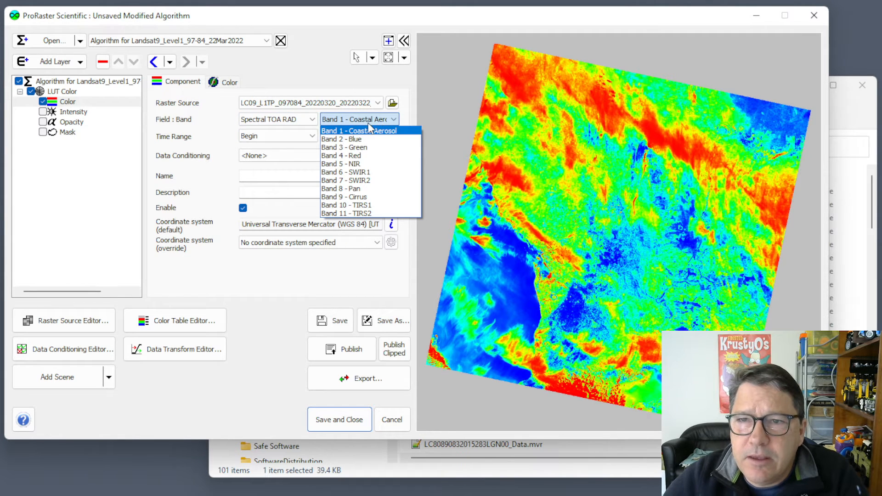
pyautogui.click(356, 188)
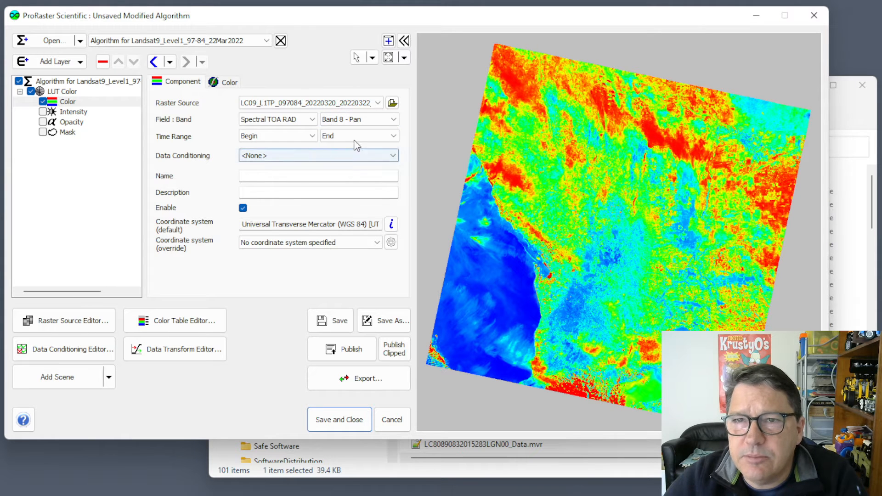
# Set the Color component's field to Spectral TOA REF and review the bands it offers.
pyautogui.click(278, 119)
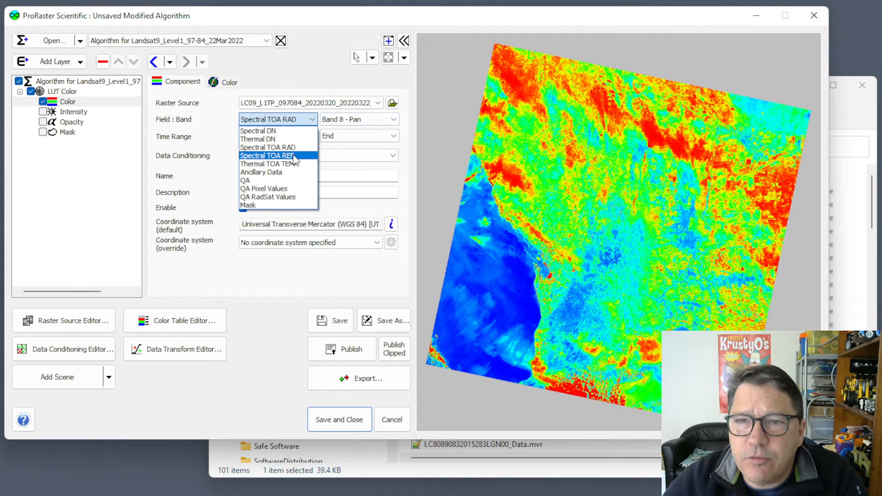
pyautogui.click(294, 156)
pyautogui.click(365, 120)
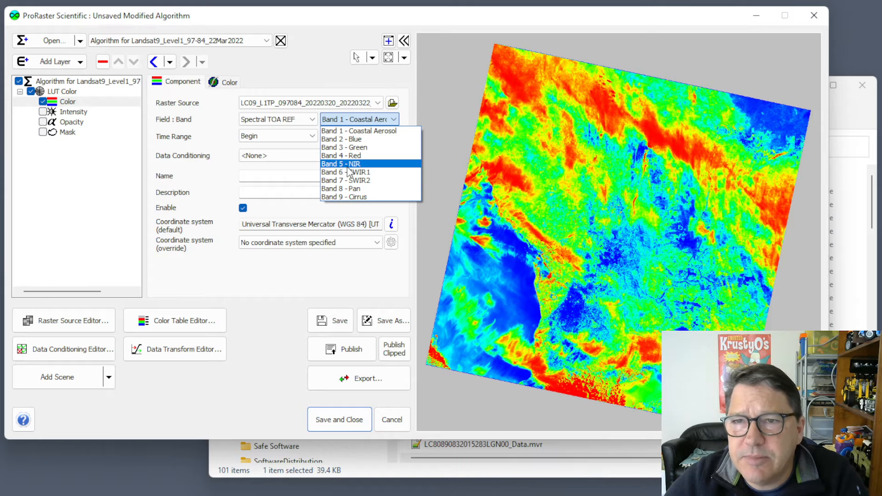
# Display the Thermal TOA TEMP field with Band 10 - TIRS1 in the Color component.
pyautogui.click(310, 120)
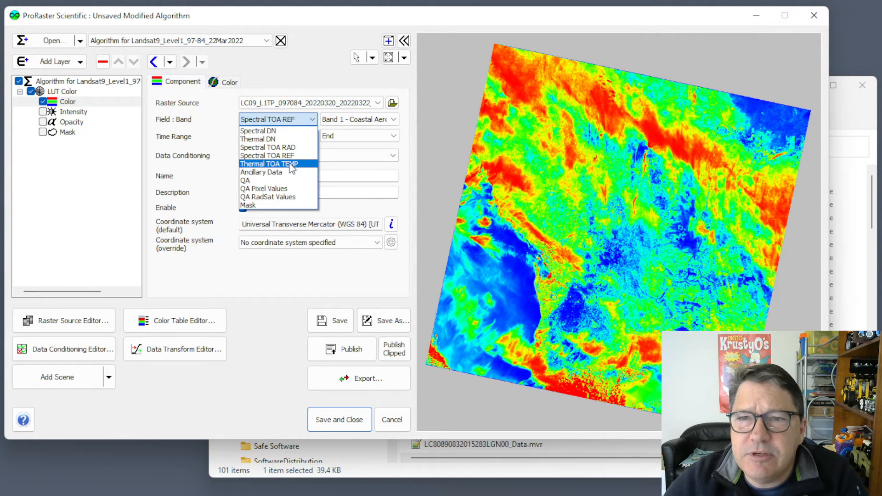
pyautogui.click(291, 168)
pyautogui.click(374, 121)
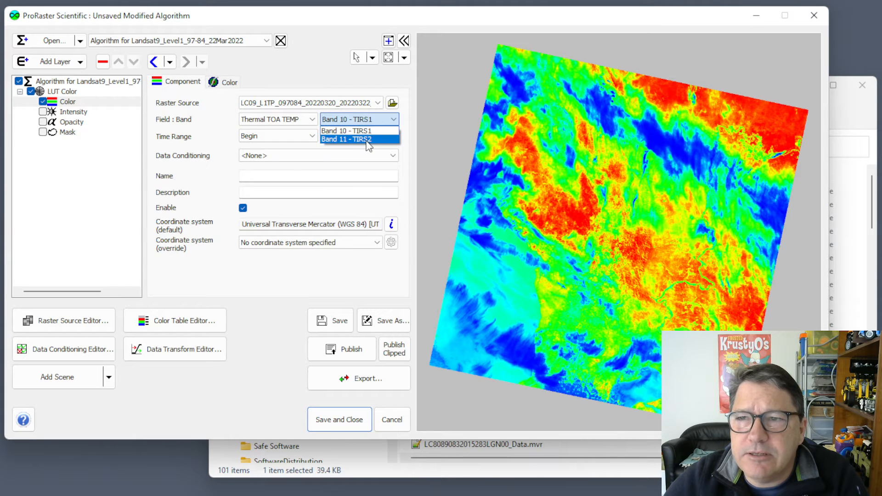
pyautogui.click(365, 131)
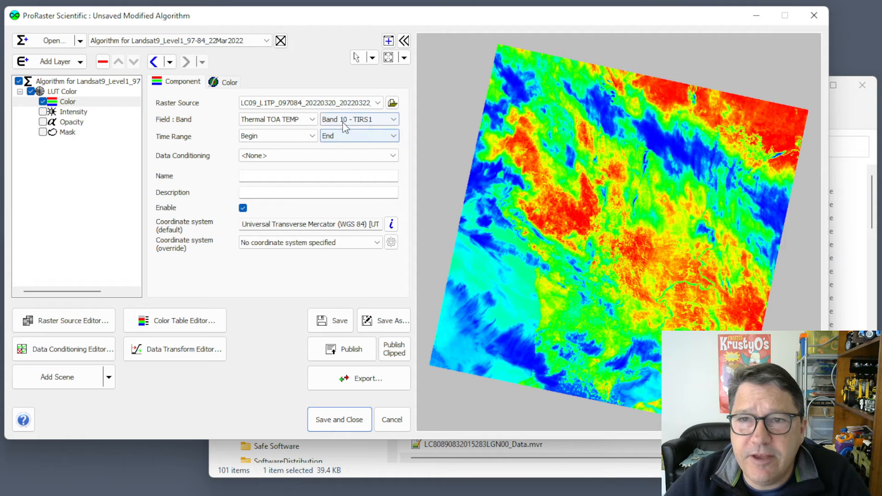
# Set the Color component's field to Ancillary Data and display its Solar Azimuth band, followed by Solar Zenith.
pyautogui.click(312, 122)
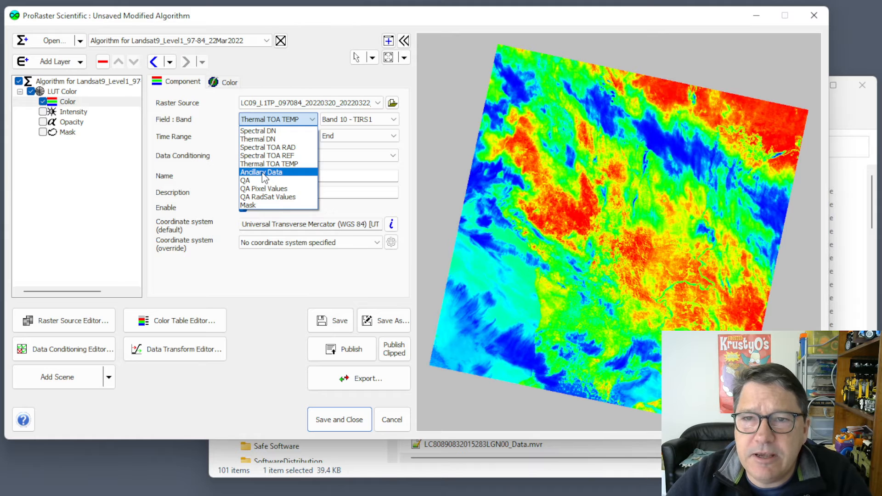
pyautogui.click(262, 173)
pyautogui.click(383, 119)
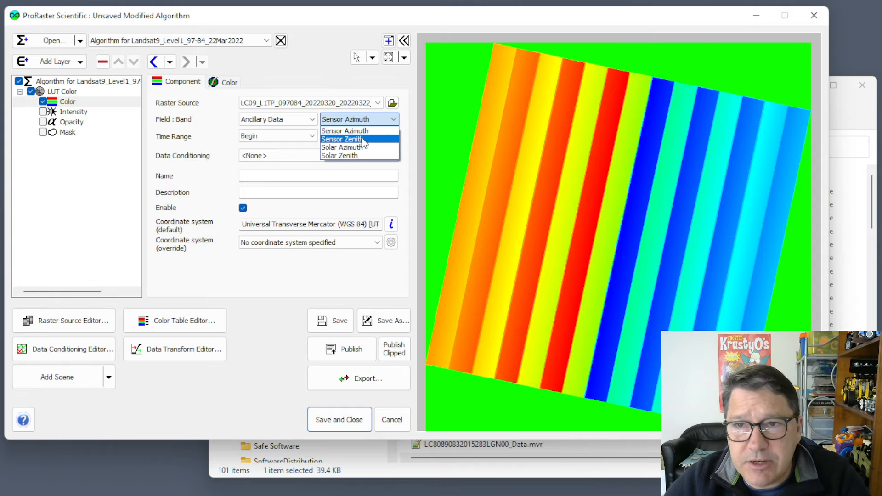
pyautogui.click(363, 147)
pyautogui.click(367, 121)
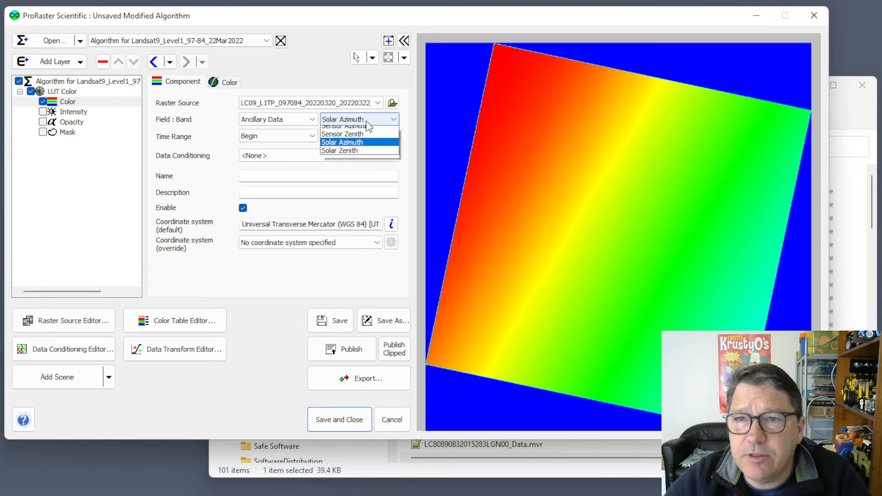
pyautogui.click(344, 150)
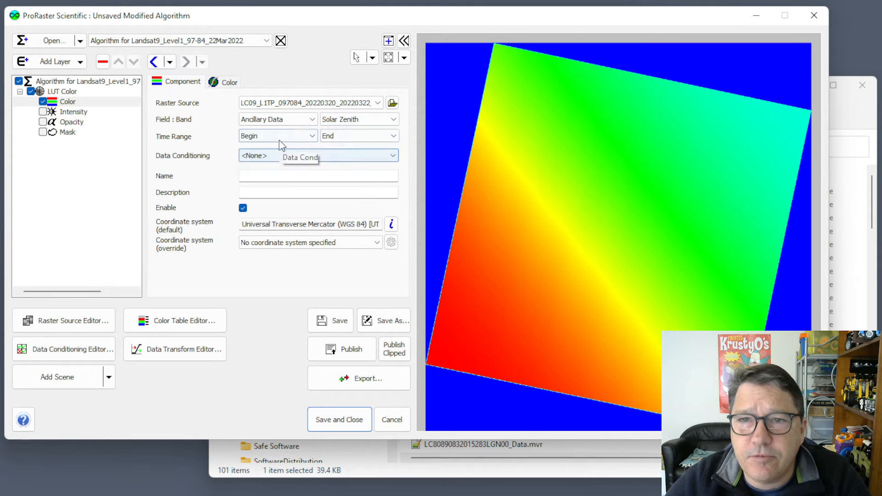
# Display the QA field's Pixel QA band and inspect pixel values in the scene preview.
pyautogui.click(311, 120)
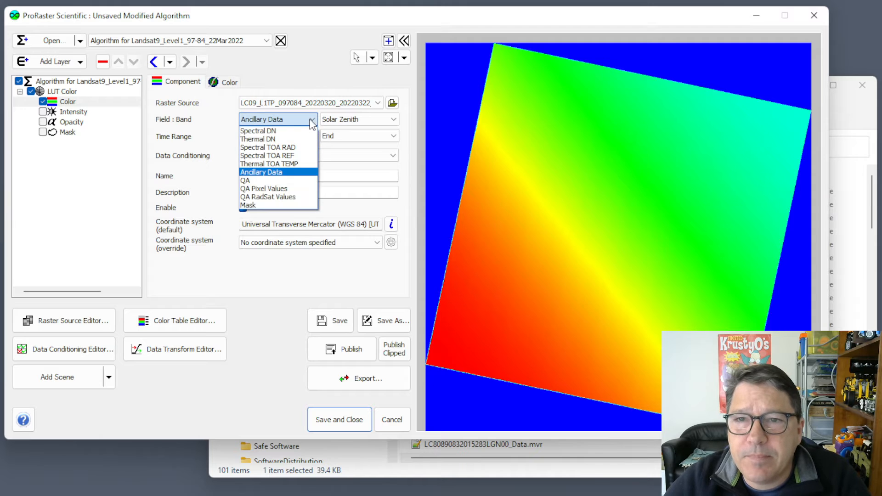
pyautogui.click(256, 180)
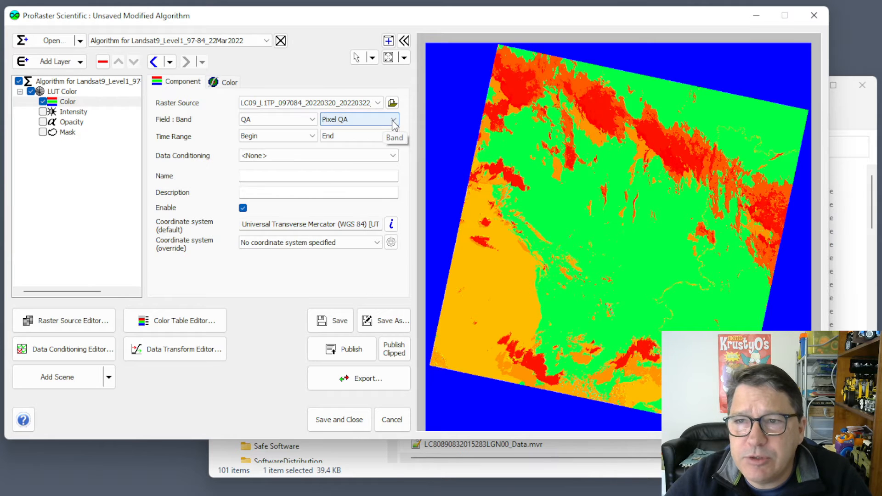
pyautogui.click(393, 120)
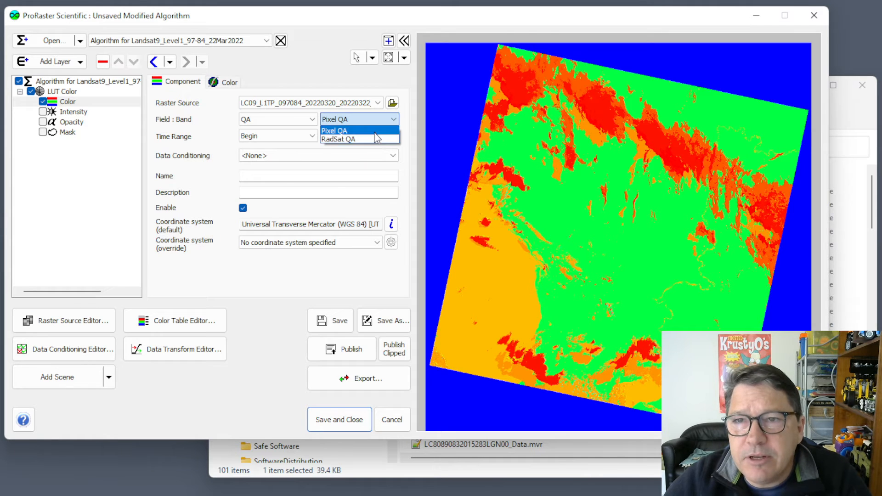
pyautogui.click(378, 131)
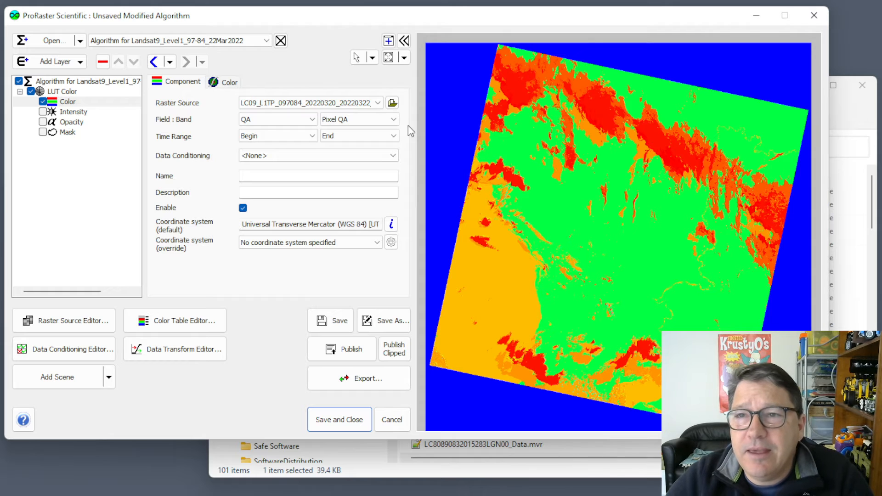
pyautogui.moveTo(643, 214)
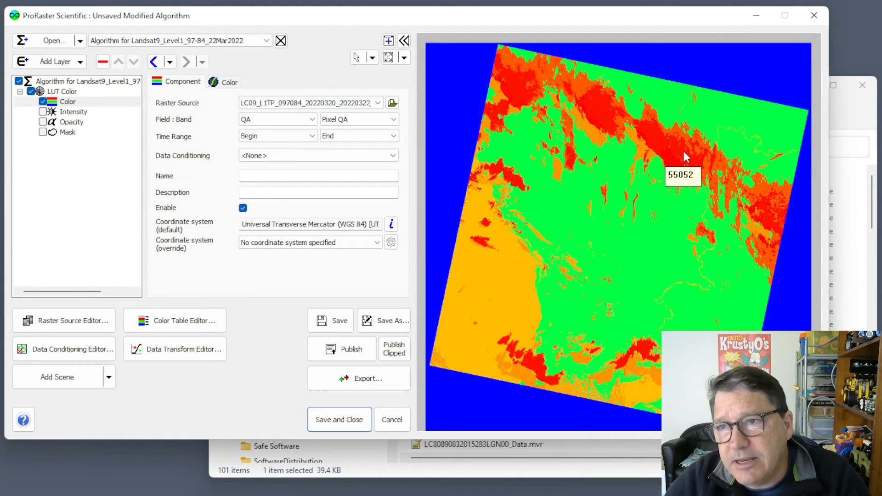
# Display the QA Pixel Values field with the Cloud band in the Color component.
pyautogui.click(305, 120)
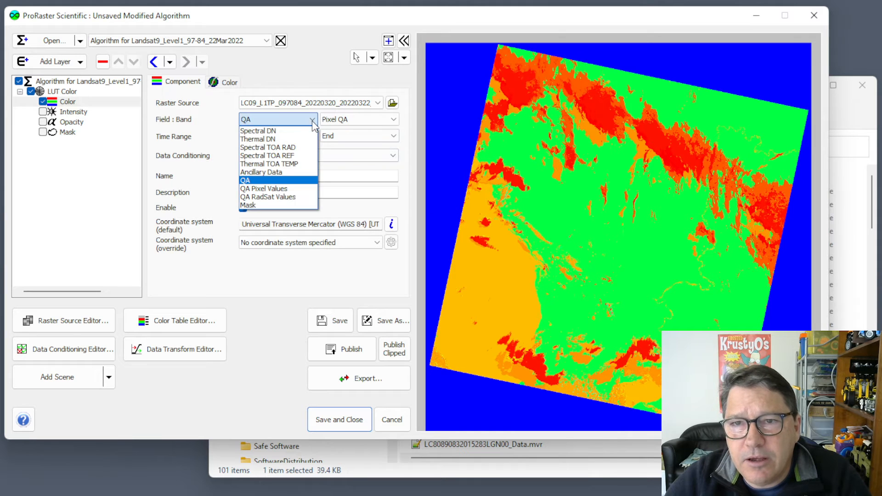
pyautogui.click(271, 189)
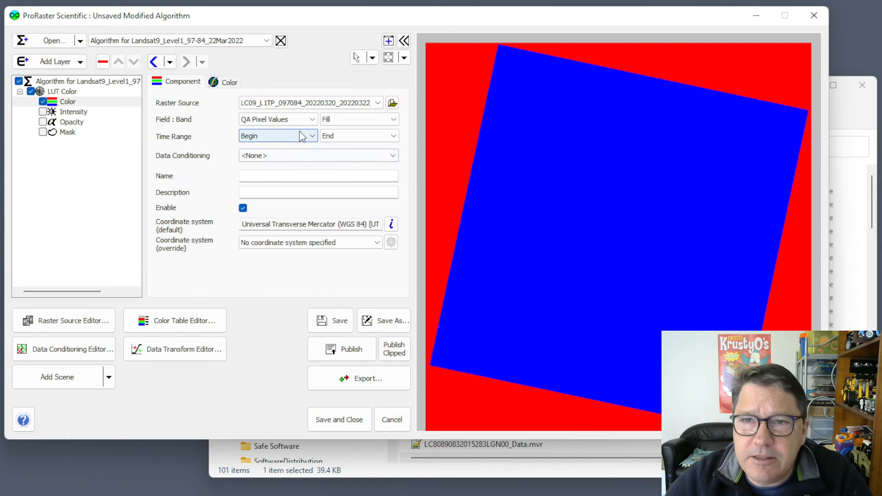
pyautogui.click(331, 121)
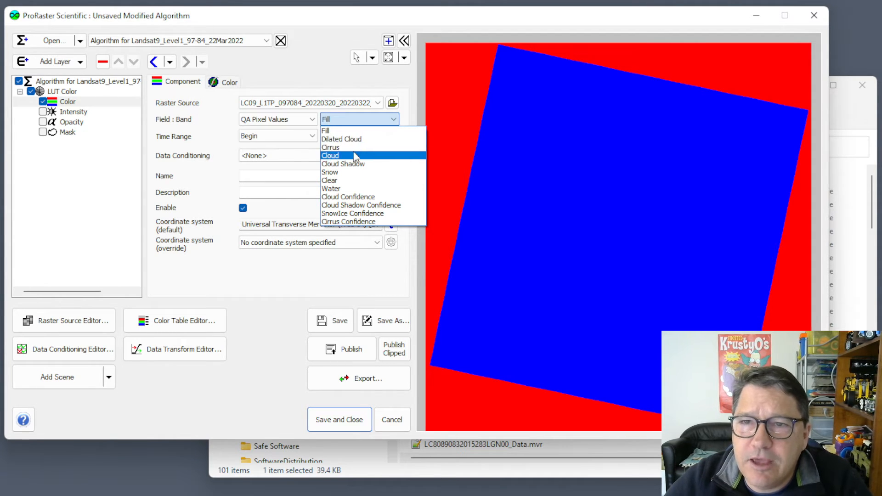
pyautogui.click(343, 157)
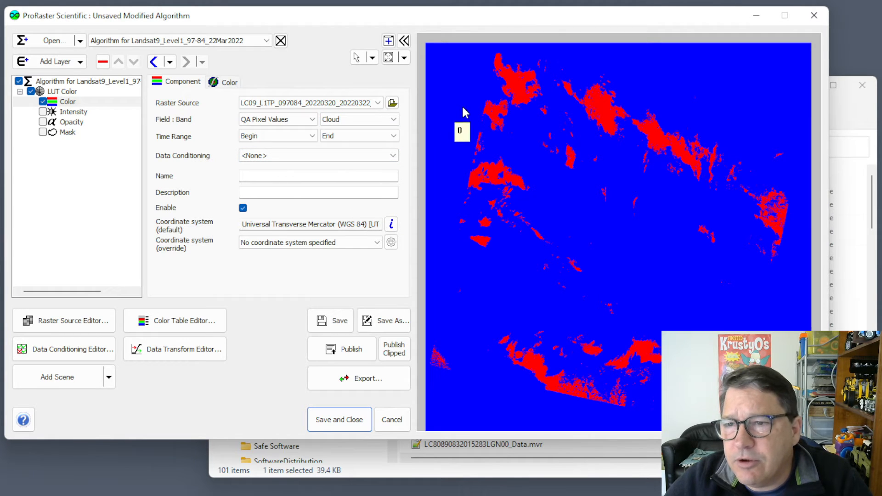
# Switch the QA Pixel Values band to Cloud Confidence and review the other bands in that field.
pyautogui.click(367, 120)
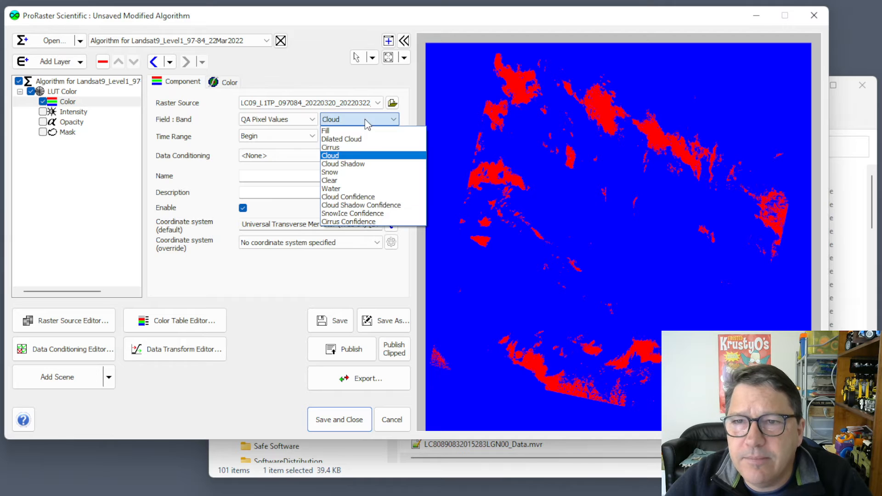
pyautogui.click(355, 200)
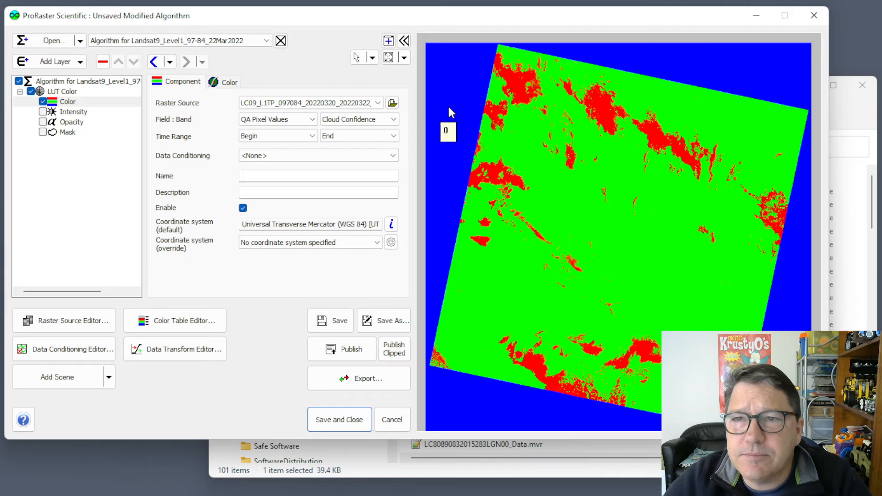
pyautogui.click(369, 123)
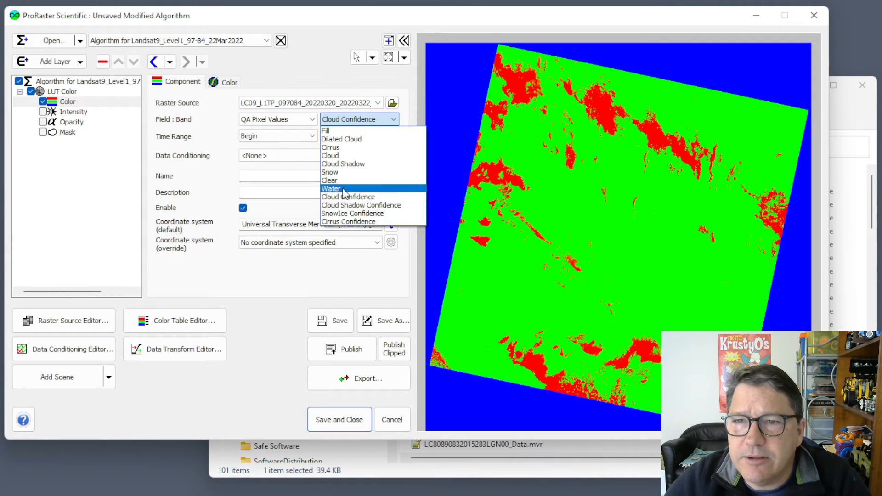
pyautogui.click(411, 112)
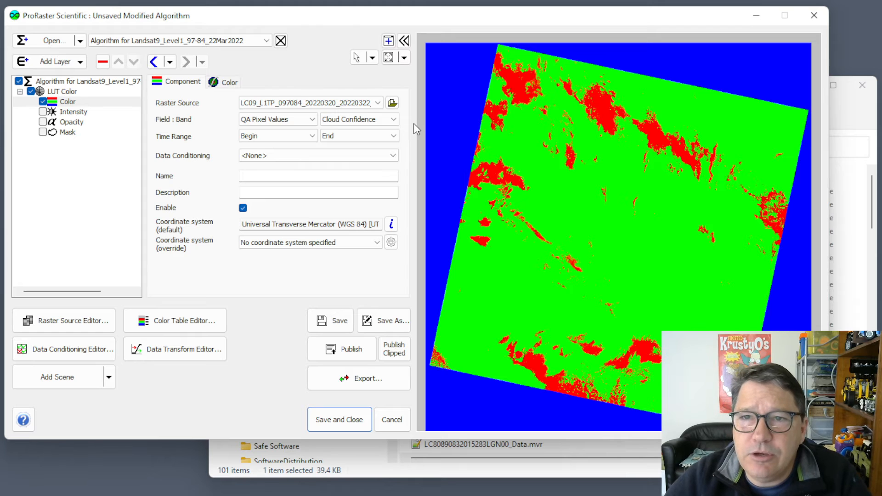
# Display the QA RadSat Values field with the Terrain Occlusion band and review its data saturation bands.
pyautogui.click(311, 119)
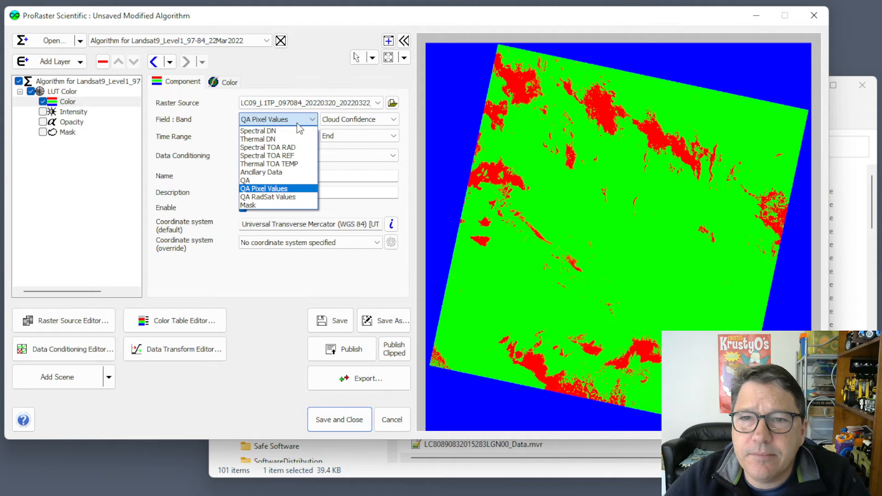
pyautogui.click(274, 197)
pyautogui.click(380, 119)
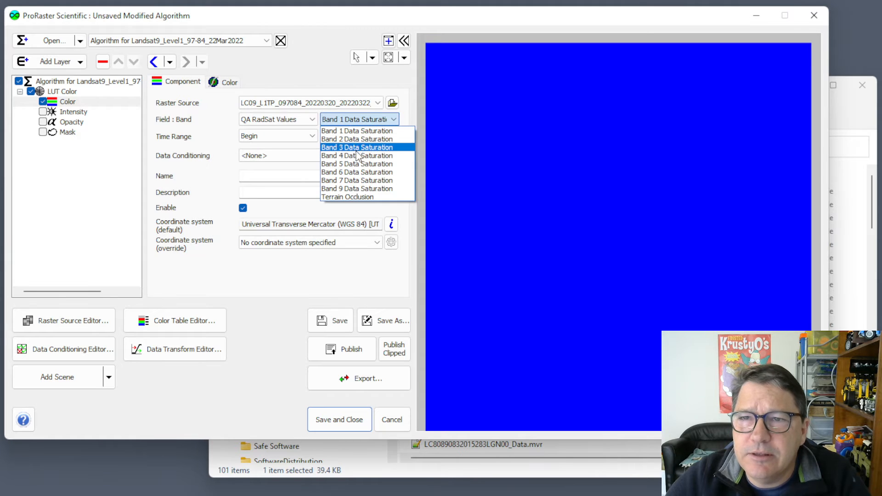
pyautogui.click(359, 197)
pyautogui.click(363, 120)
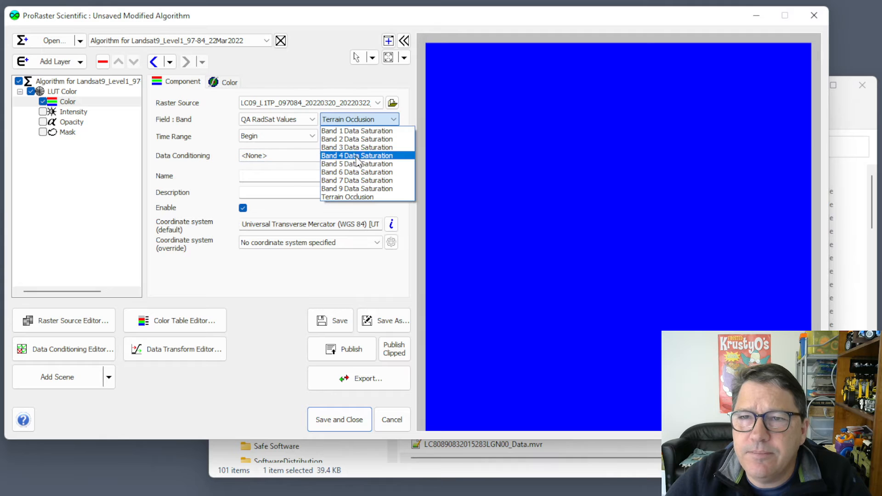
# Set the Color component's field to Mask to display the Pixels (Clear) band.
pyautogui.click(312, 120)
pyautogui.click(312, 121)
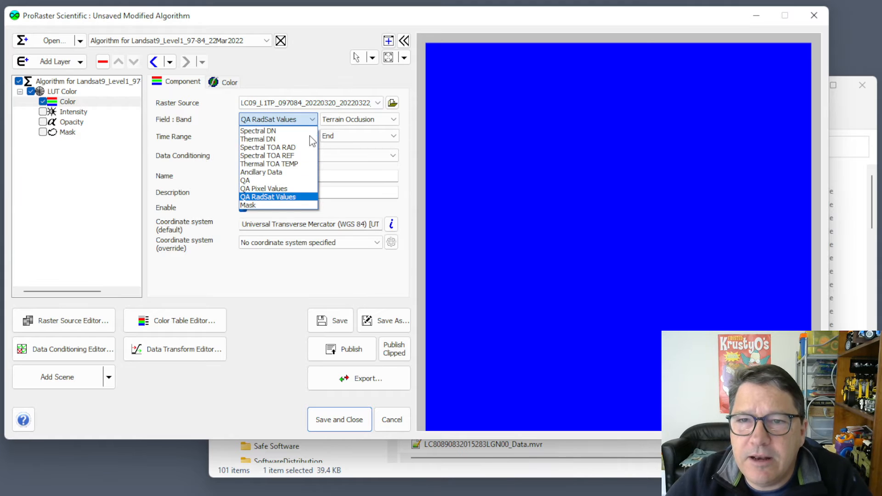
pyautogui.click(247, 205)
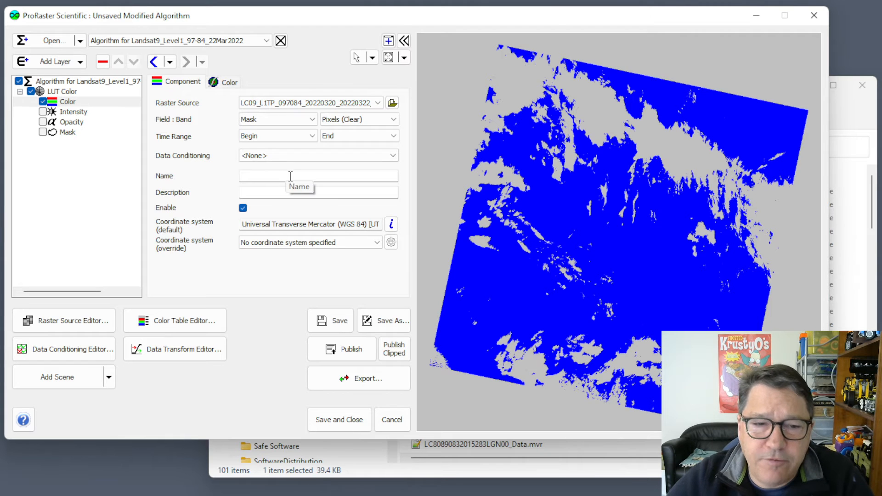
# Review the other bands available in the Color component's Mask field.
pyautogui.click(396, 122)
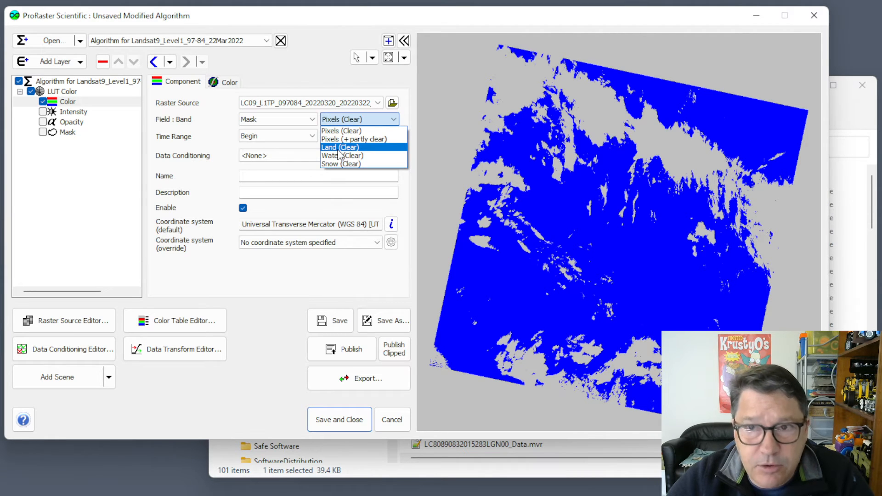
pyautogui.click(409, 109)
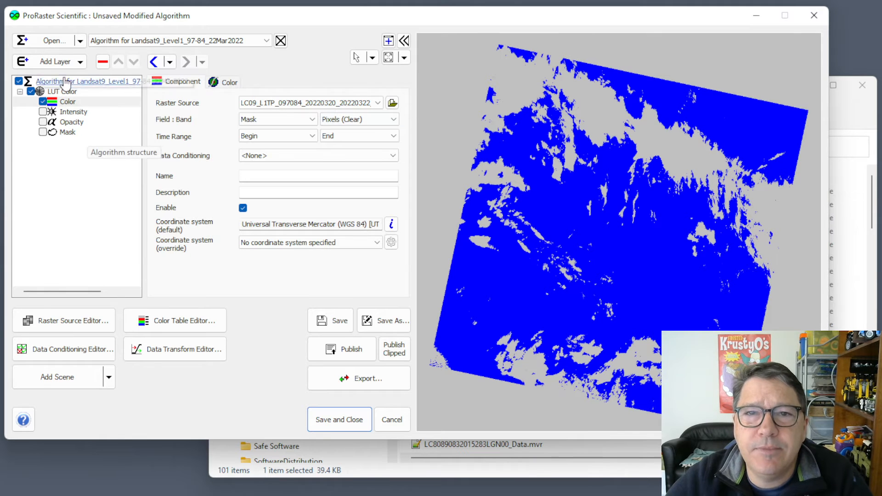
# Add an RGB color layer sourced from the LC09_L1TP_097084 raster and remove the LUT Color layer.
pyautogui.click(52, 61)
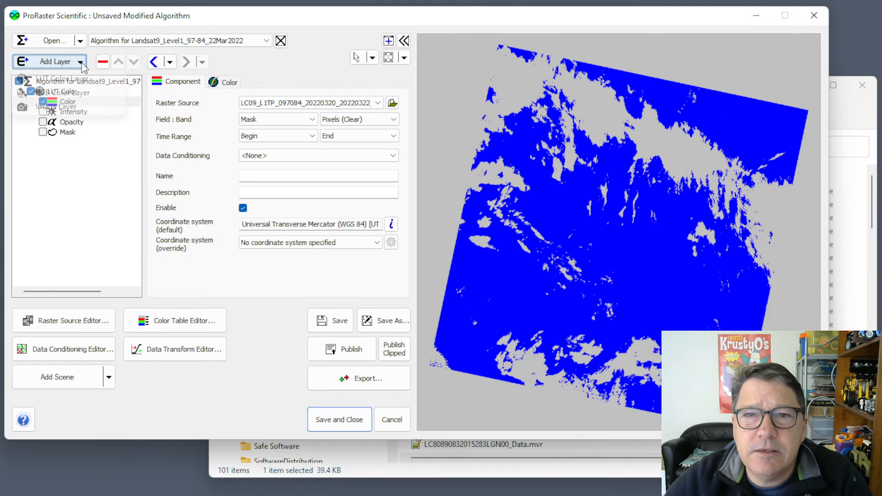
pyautogui.click(55, 95)
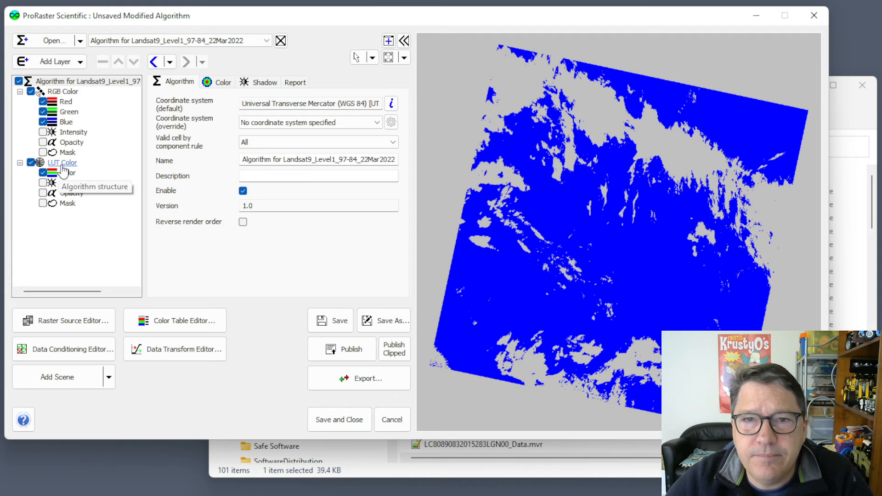
pyautogui.click(62, 163)
pyautogui.click(66, 101)
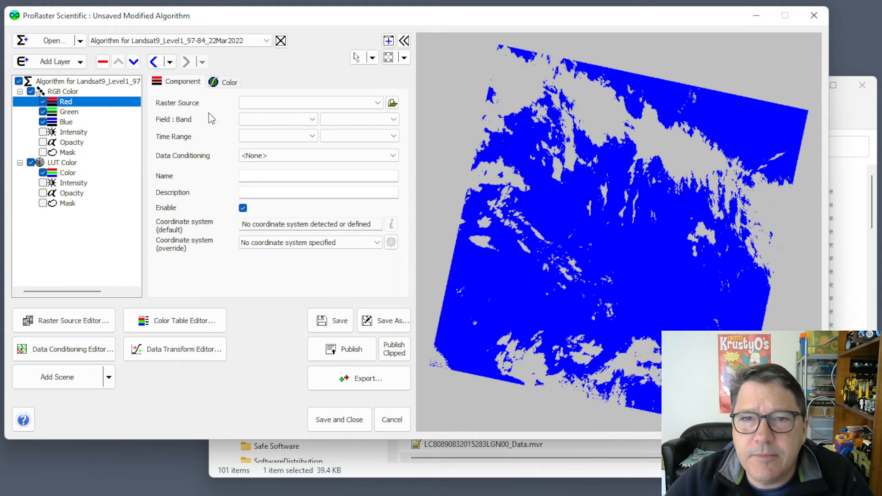
pyautogui.click(292, 103)
pyautogui.click(286, 114)
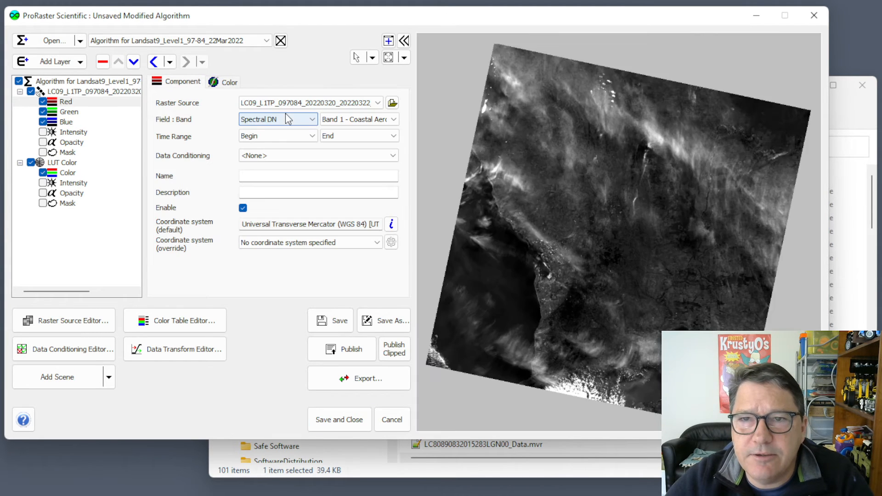
pyautogui.click(64, 163)
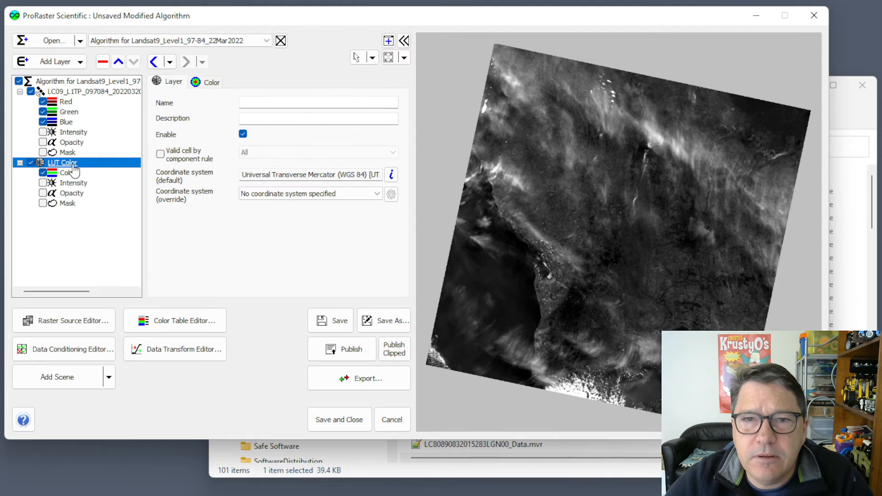
pyautogui.click(103, 61)
# Assign the Spectral DN bands Band 4 - Red, Band 3 - Green and Band 2 - Blue to the Red, Green and Blue components.
pyautogui.click(66, 102)
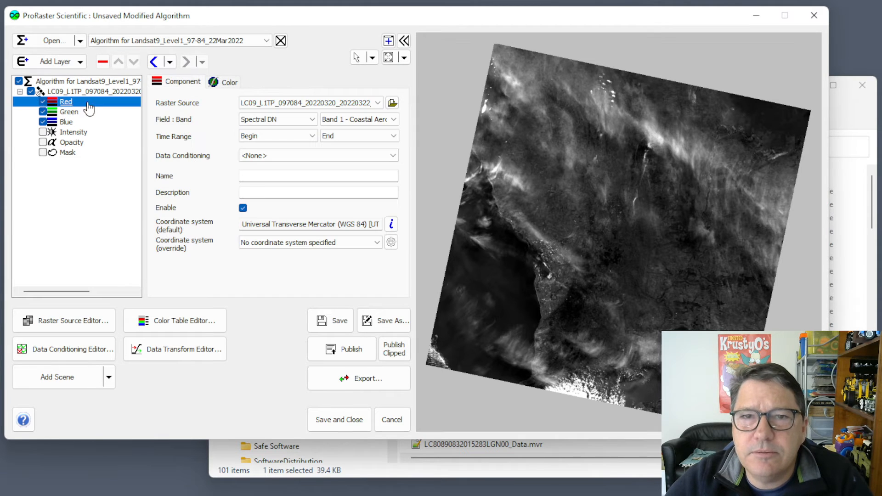
pyautogui.click(346, 121)
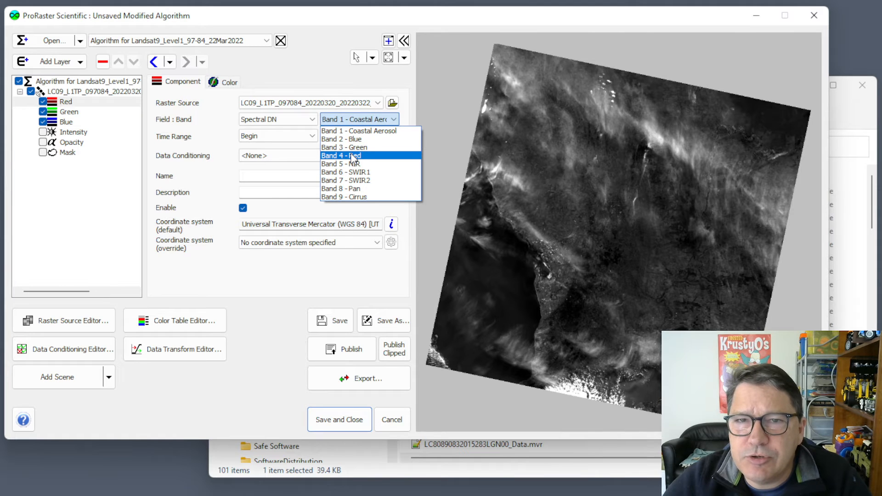
pyautogui.click(351, 156)
pyautogui.click(69, 111)
pyautogui.click(351, 121)
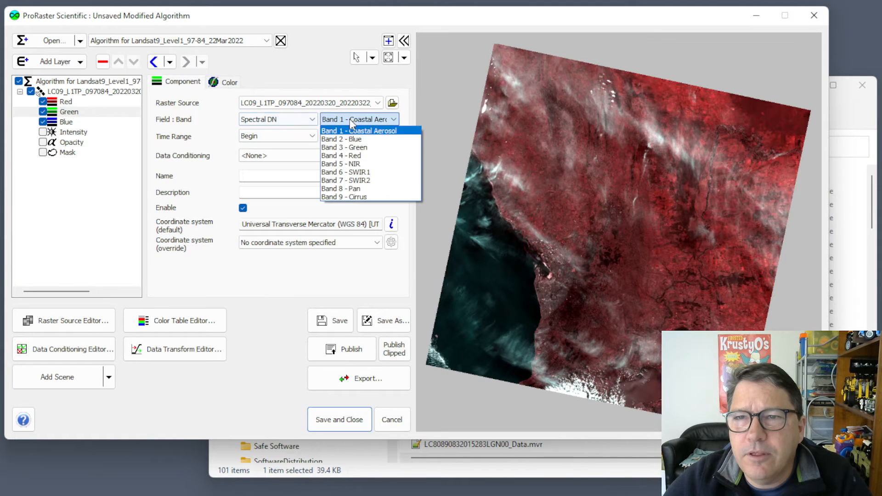
pyautogui.click(351, 147)
pyautogui.click(66, 121)
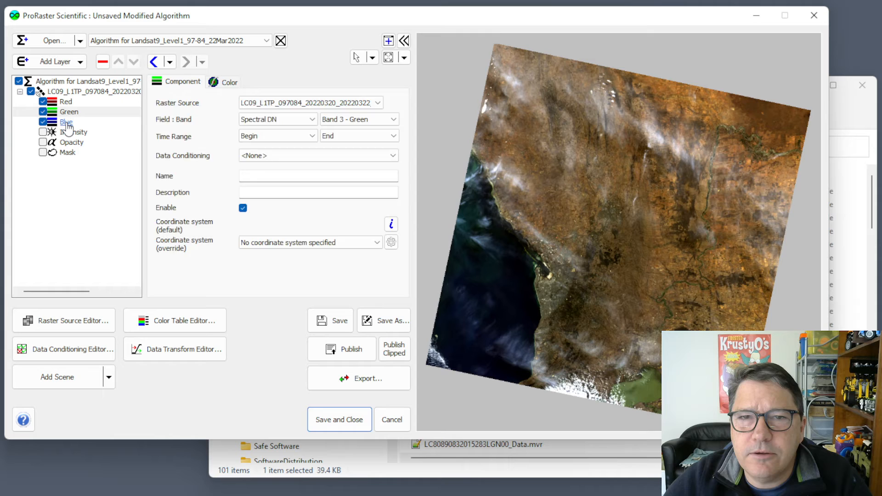
pyautogui.click(361, 120)
pyautogui.click(358, 139)
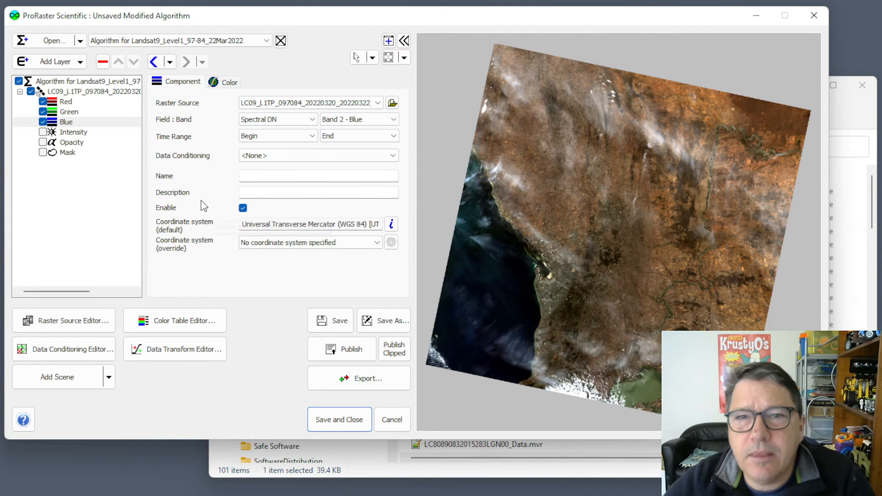
# Mask the RGB layer with the Landsat 9 raster's Mask field, Land (Clear) band, and compare the image with the mask off and on.
pyautogui.click(68, 153)
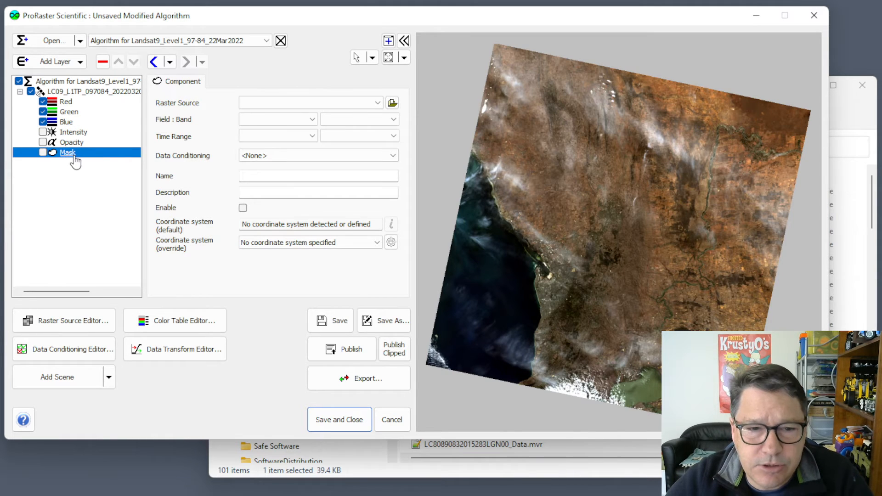
pyautogui.click(376, 103)
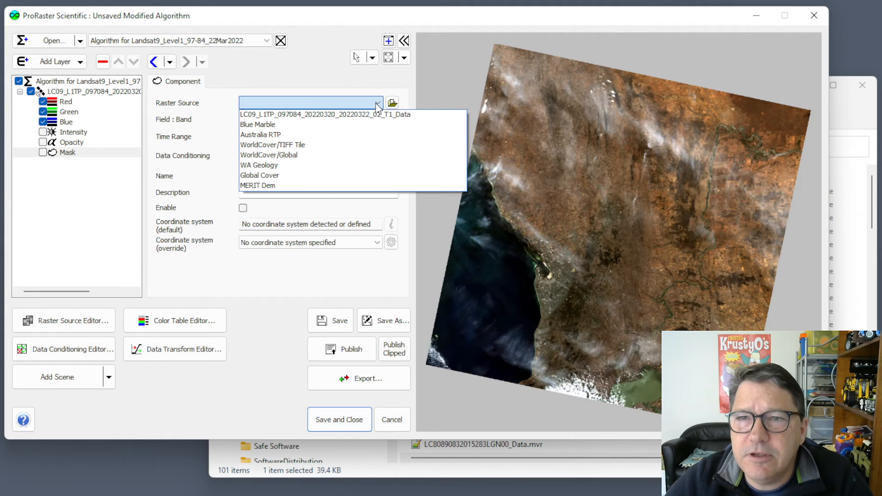
pyautogui.click(323, 115)
pyautogui.click(310, 120)
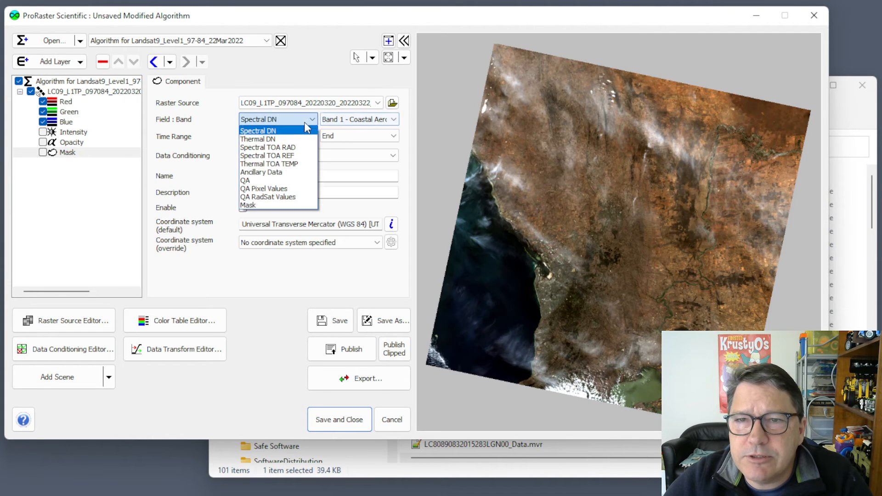
pyautogui.click(257, 207)
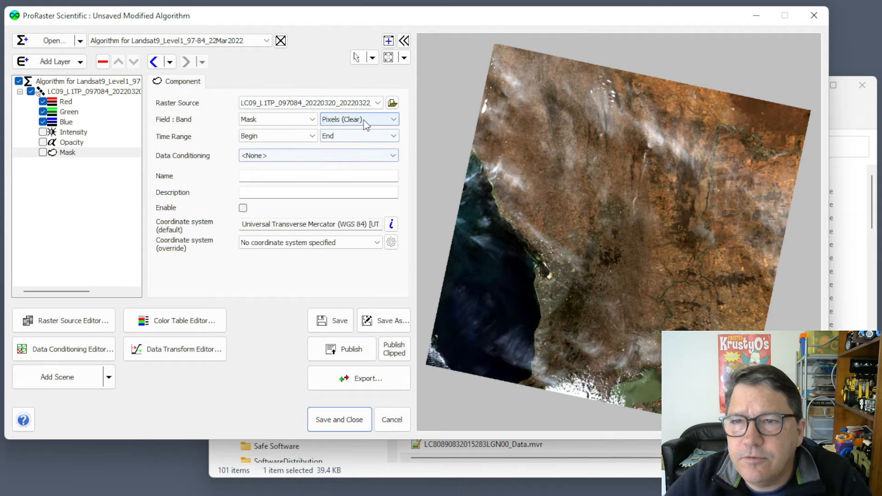
pyautogui.click(384, 119)
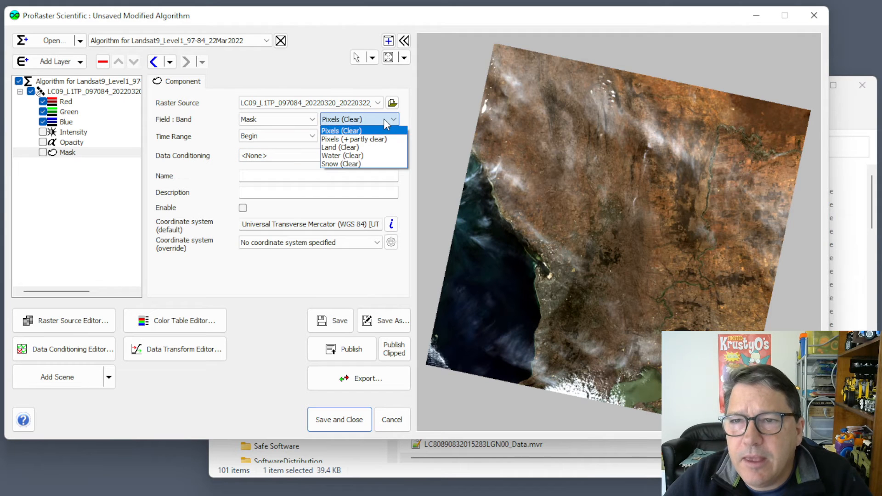
pyautogui.click(362, 148)
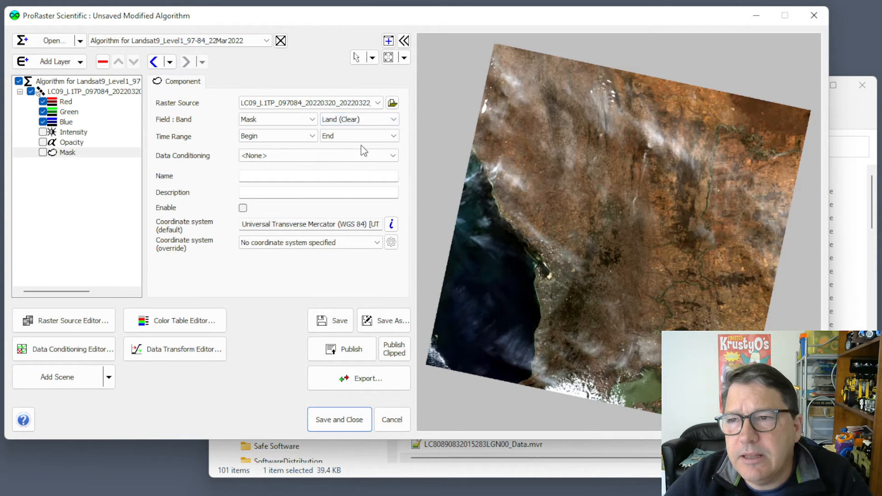
pyautogui.click(43, 153)
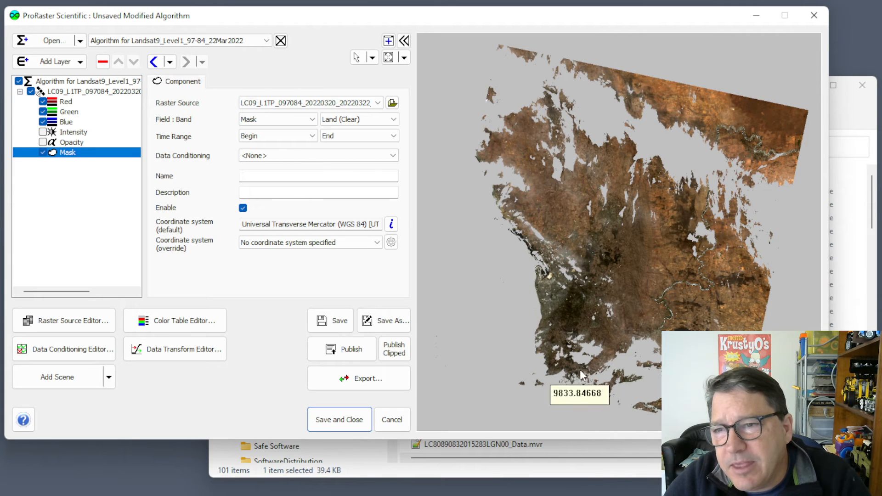
pyautogui.click(43, 152)
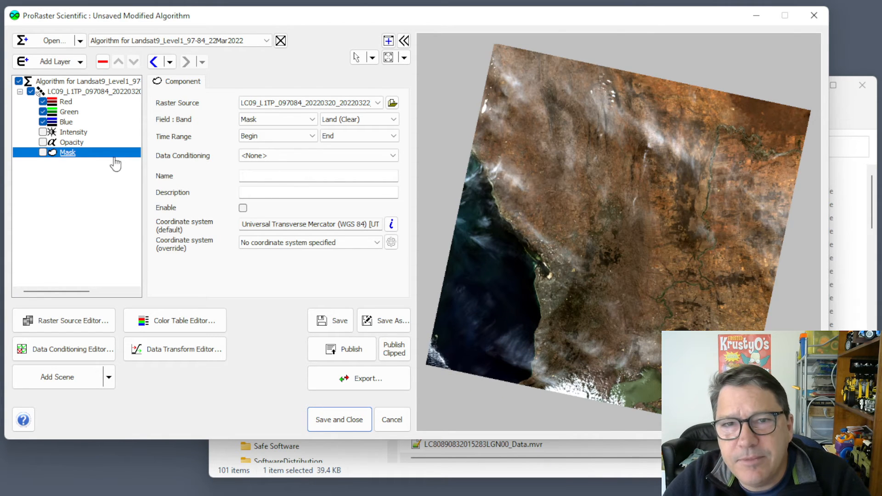
pyautogui.click(43, 153)
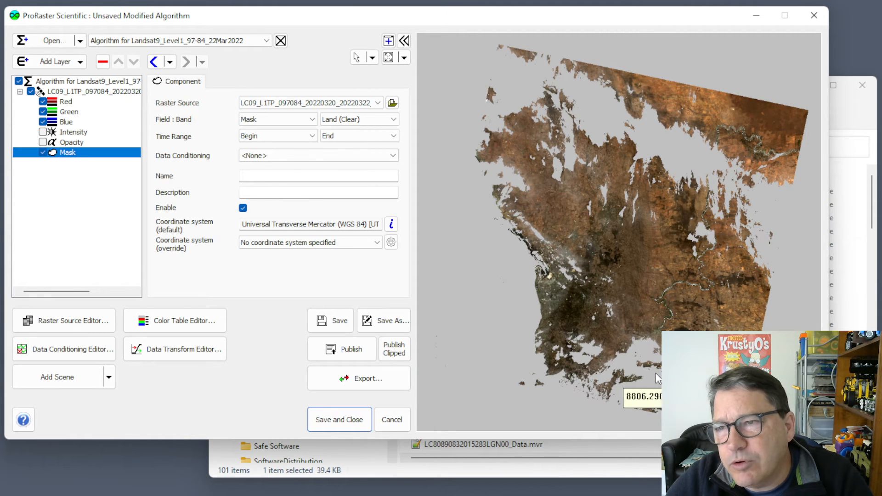
# Try the Water (Clear) band as the layer's mask and switch it to Pixels (Clear).
pyautogui.click(359, 121)
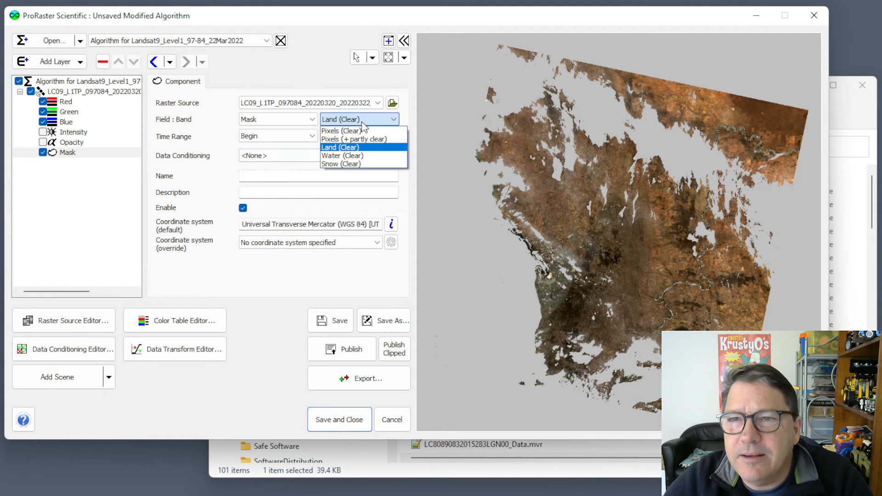
pyautogui.click(351, 156)
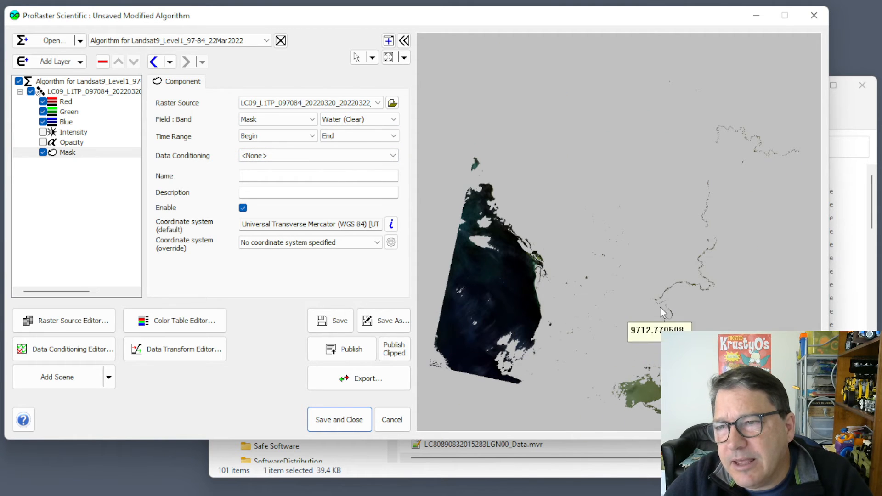
pyautogui.click(346, 120)
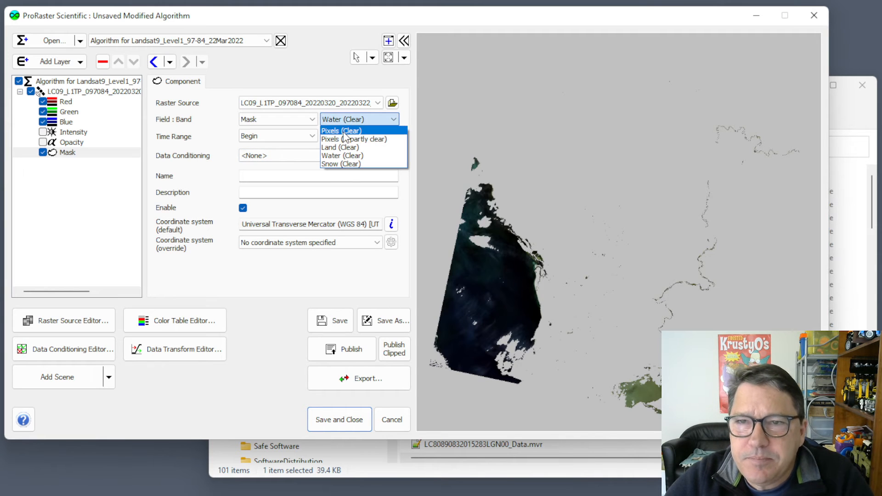
pyautogui.click(344, 131)
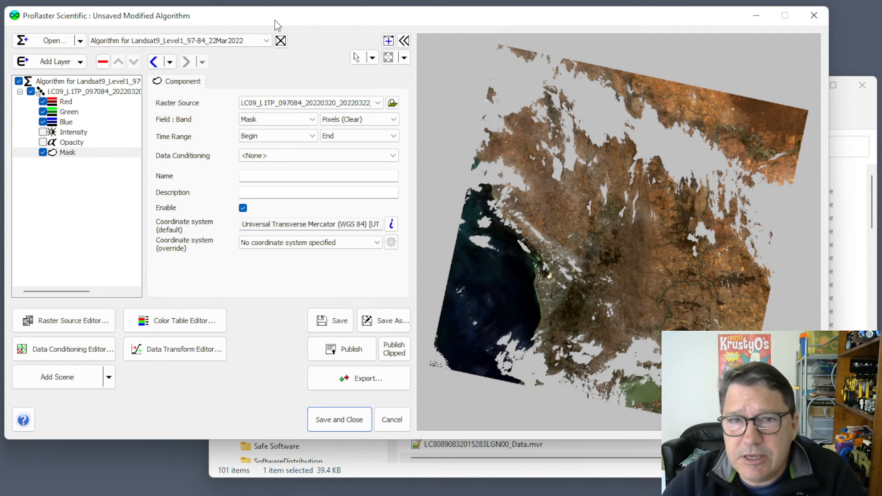
# Unload the Landsat 9 algorithm without saving and load the S2A_MSIL2A_20200110T000231 T55HGD scene from the Satellite folder.
pyautogui.click(281, 40)
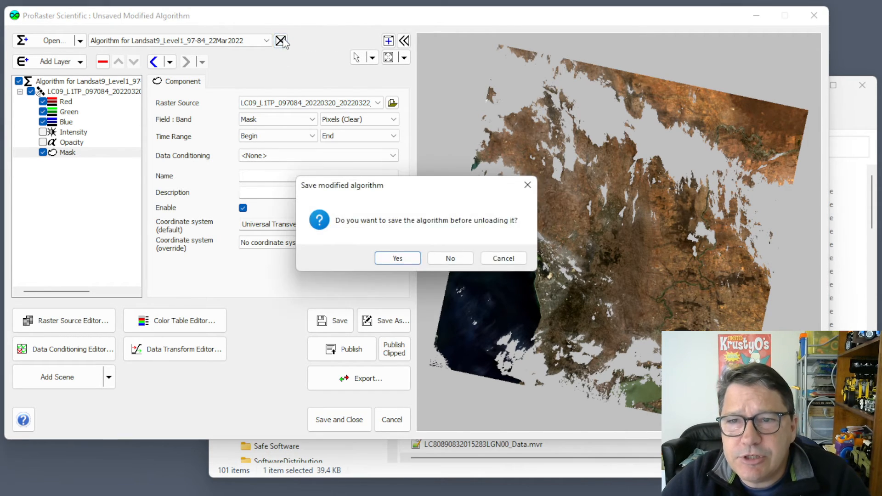
pyautogui.click(451, 259)
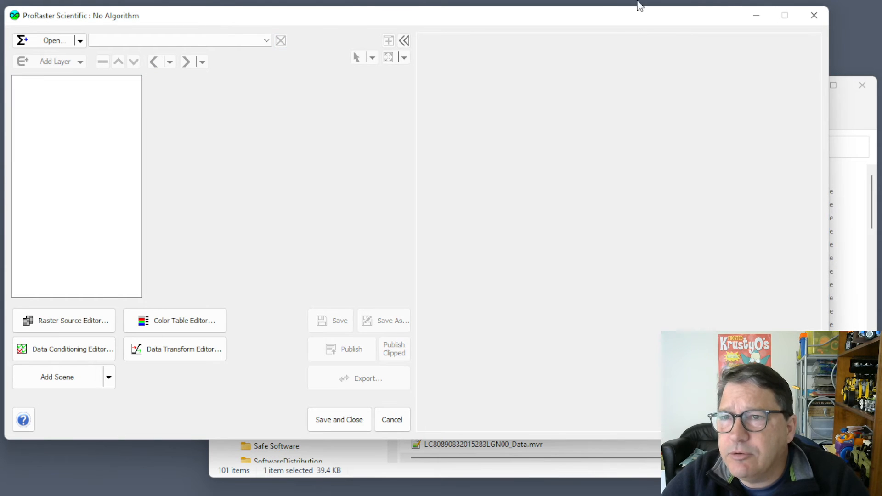
pyautogui.click(642, 470)
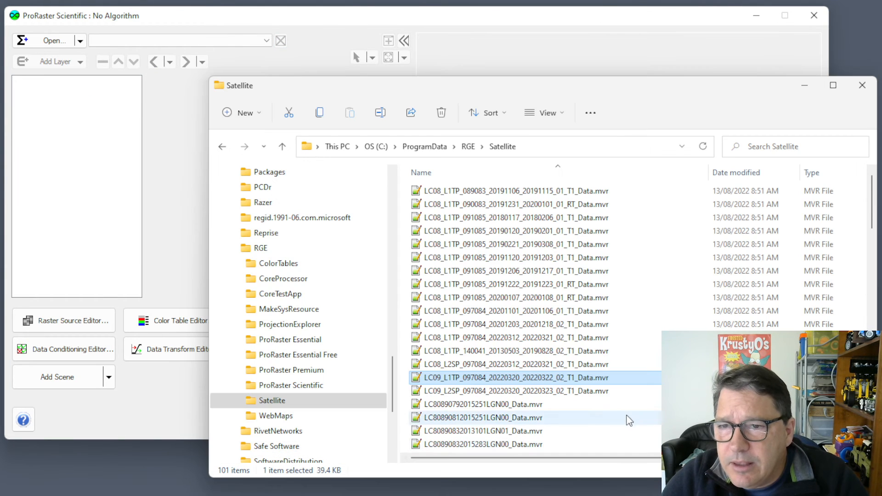
pyautogui.scroll(-20, 630, 419)
pyautogui.scroll(-1, 633, 419)
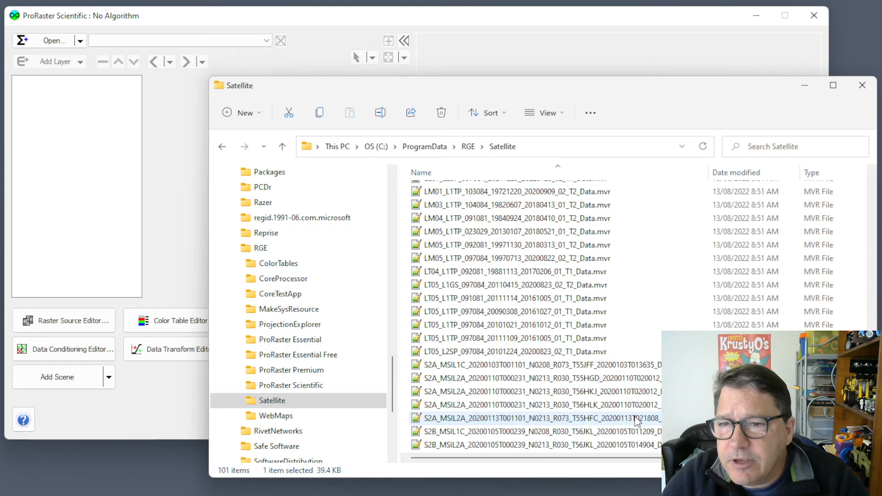
pyautogui.click(479, 380)
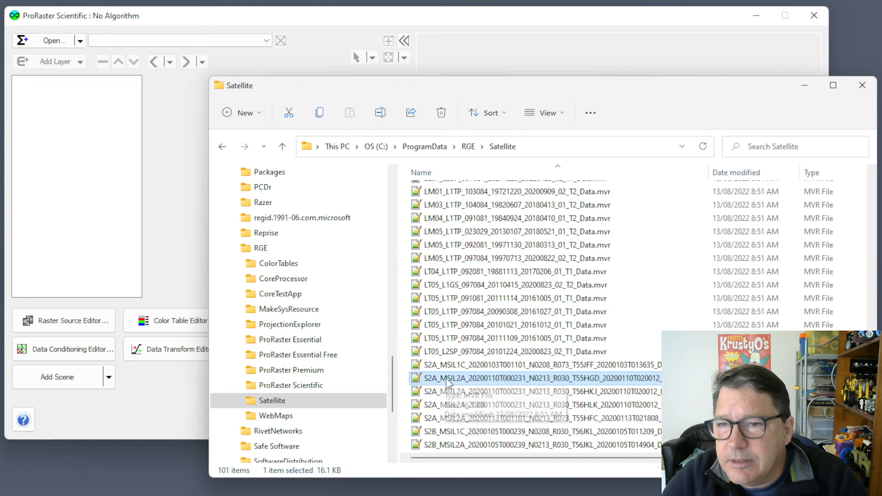
pyautogui.moveTo(445, 381); pyautogui.dragTo(177, 236)
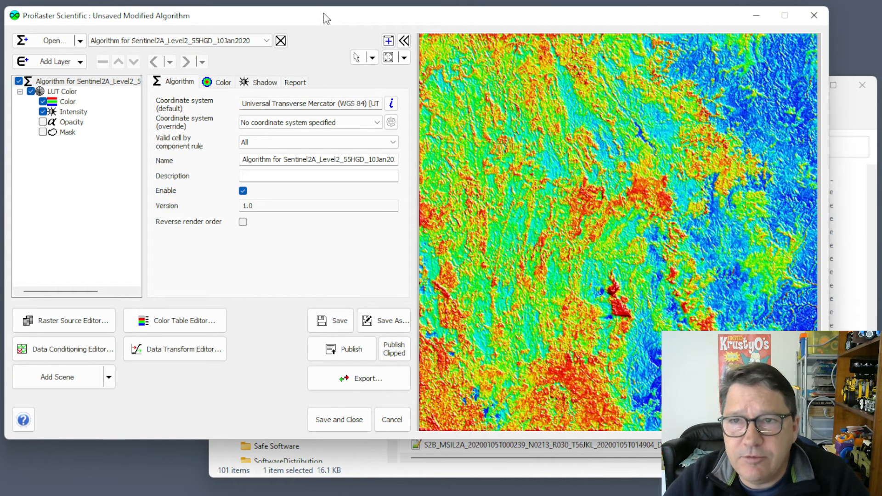
# Disable the Intensity component and review the Color component's available fields and the Spectral BOA REF bands.
pyautogui.click(43, 112)
pyautogui.click(66, 102)
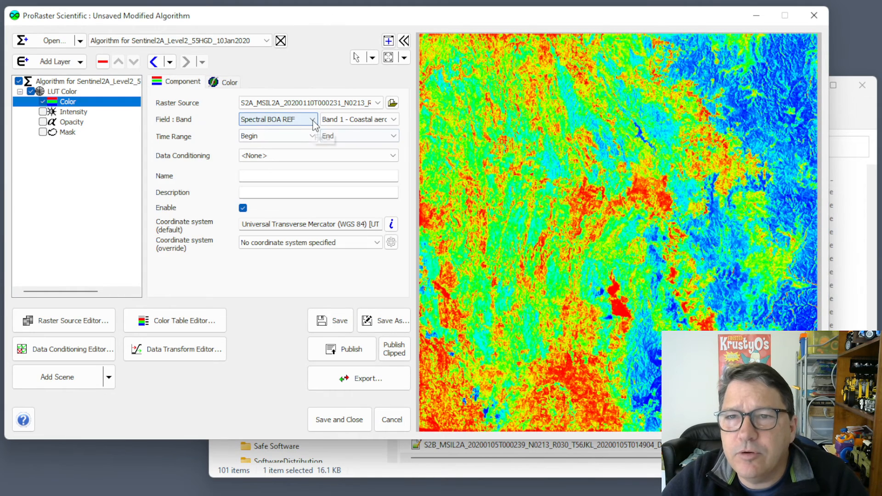
pyautogui.click(313, 120)
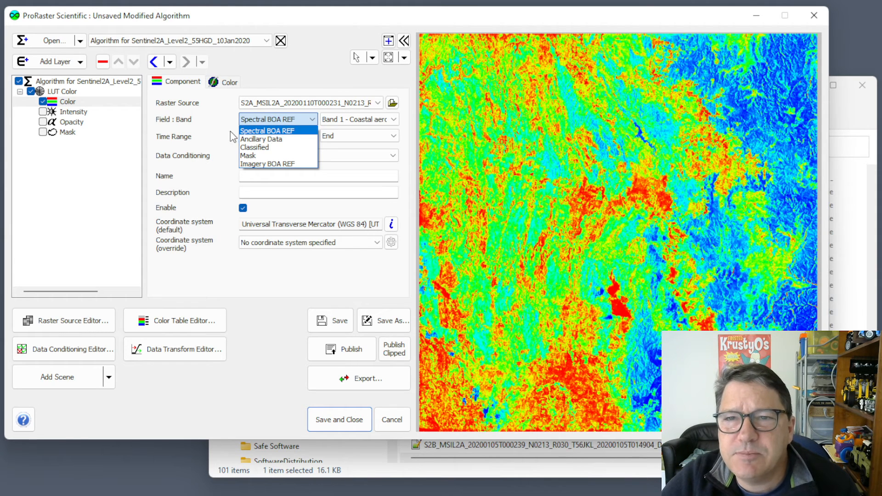
pyautogui.click(346, 125)
pyautogui.click(370, 120)
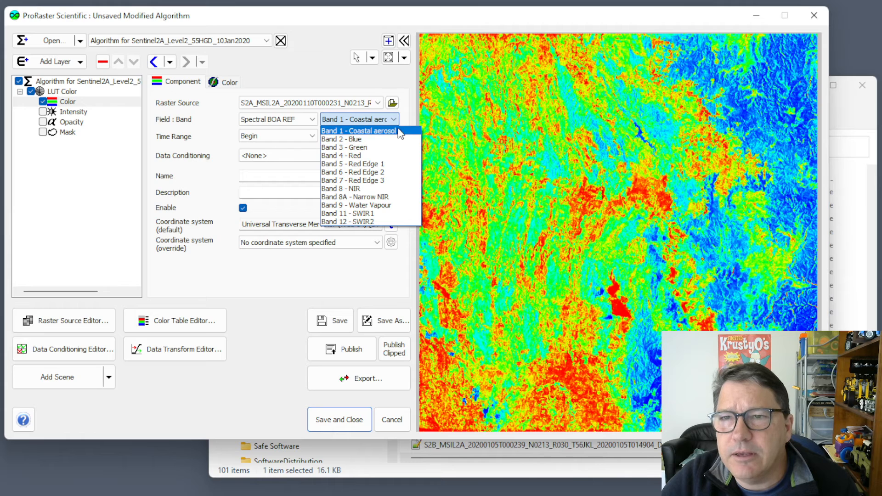
pyautogui.click(407, 106)
# Display the Ancillary Data field in the Color component, comparing its Aerosol Optical Thickness and Water Vapour bands.
pyautogui.click(304, 121)
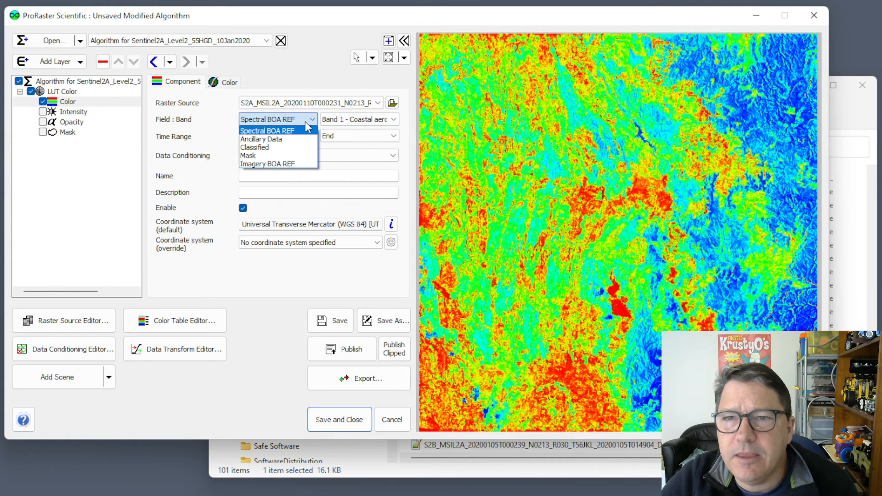
pyautogui.click(274, 141)
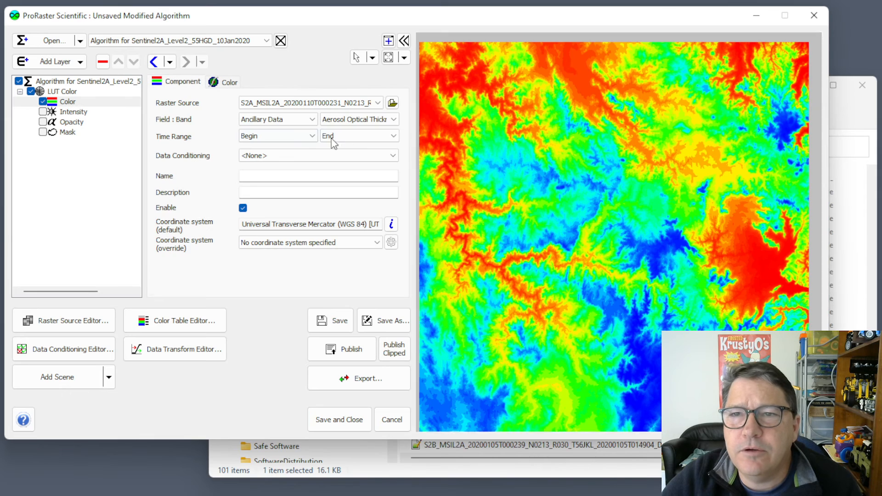
pyautogui.click(382, 120)
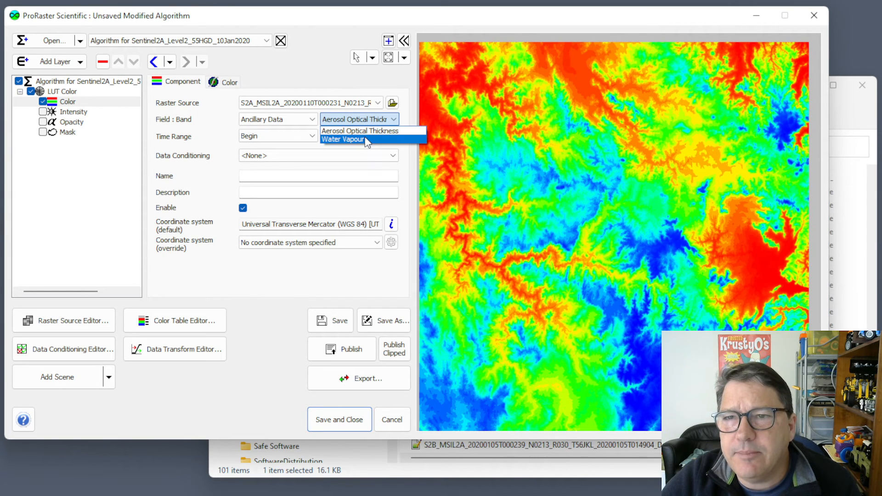
pyautogui.click(374, 140)
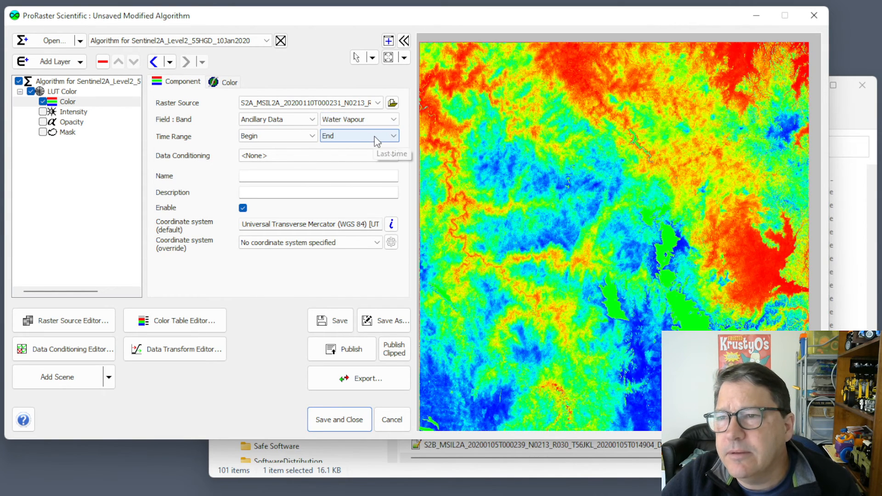
pyautogui.click(373, 119)
pyautogui.click(362, 131)
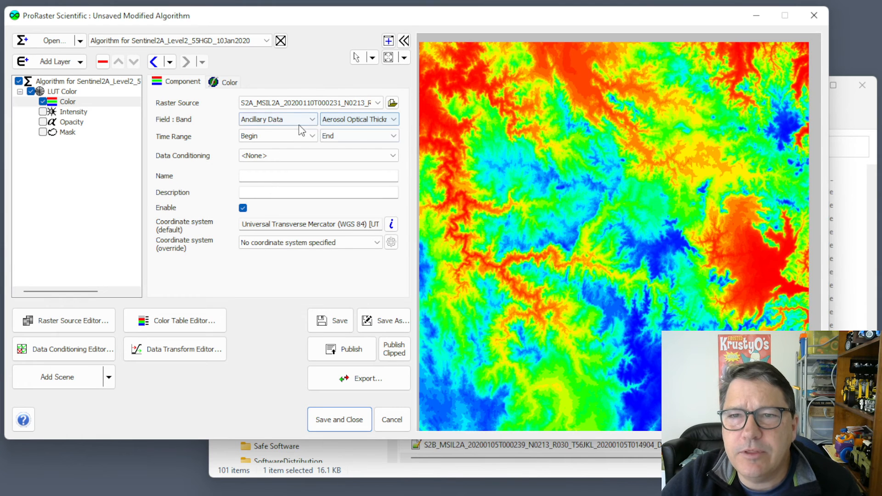
# Display the Classified field's Classification band and inspect the class names on the map using the Key data value tool tip.
pyautogui.click(297, 122)
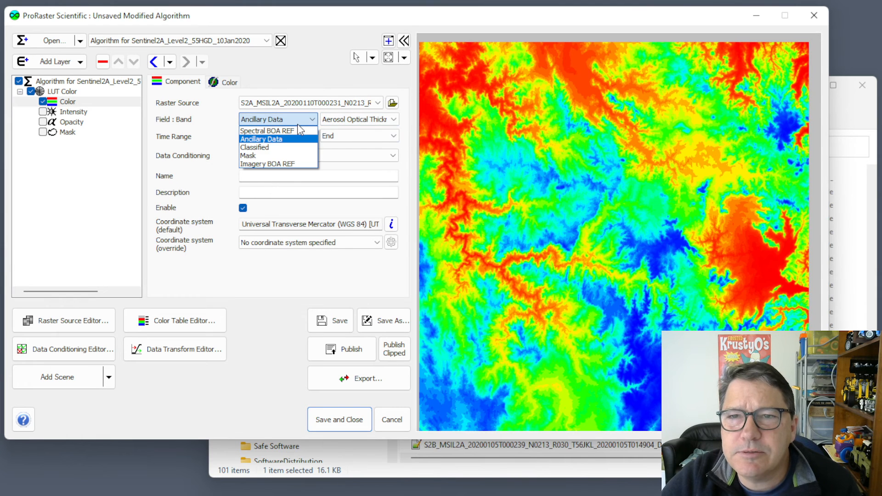
pyautogui.click(283, 147)
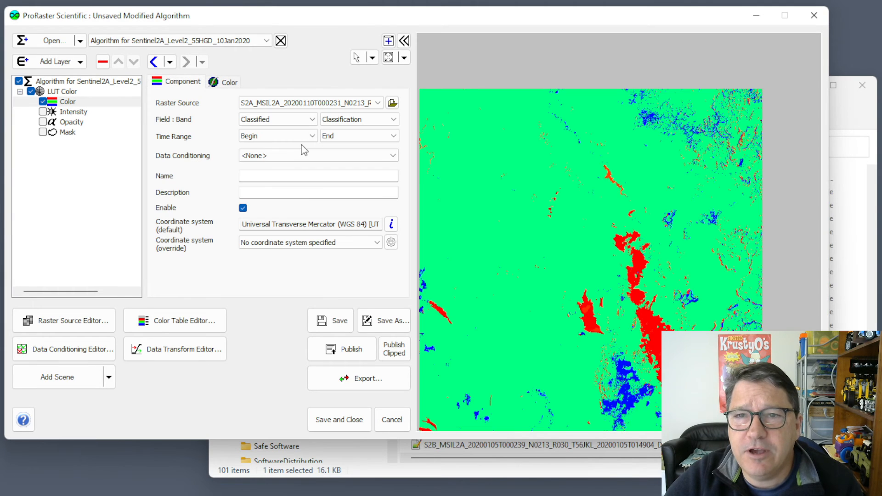
pyautogui.click(374, 122)
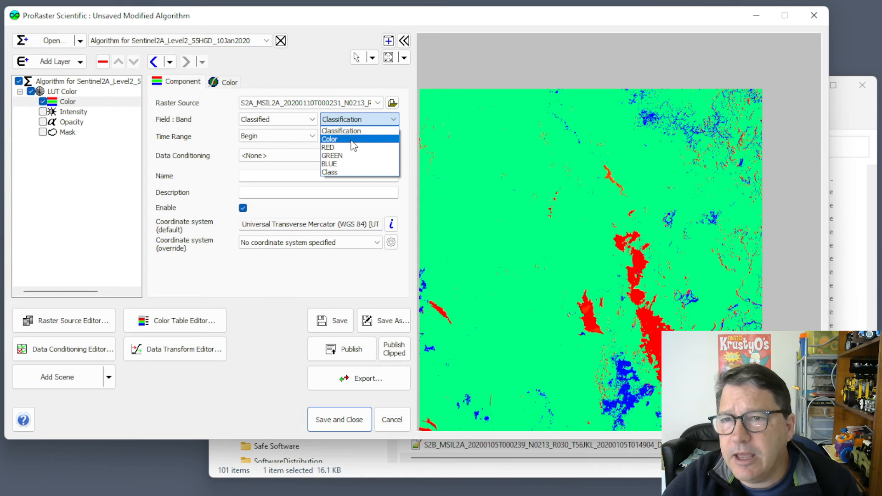
pyautogui.click(372, 122)
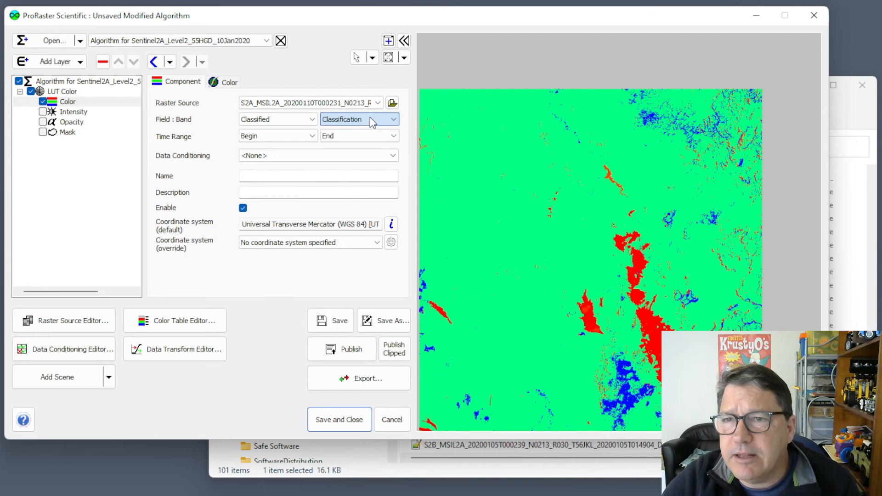
pyautogui.click(371, 58)
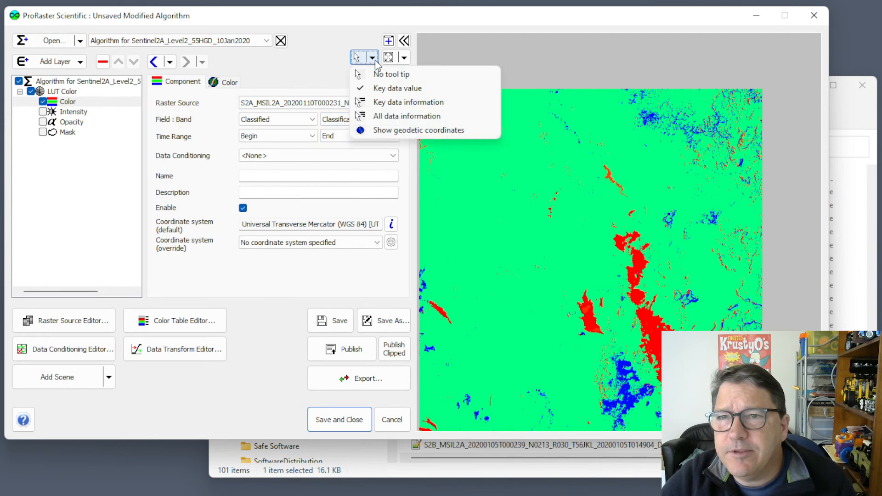
pyautogui.click(376, 88)
pyautogui.moveTo(482, 236)
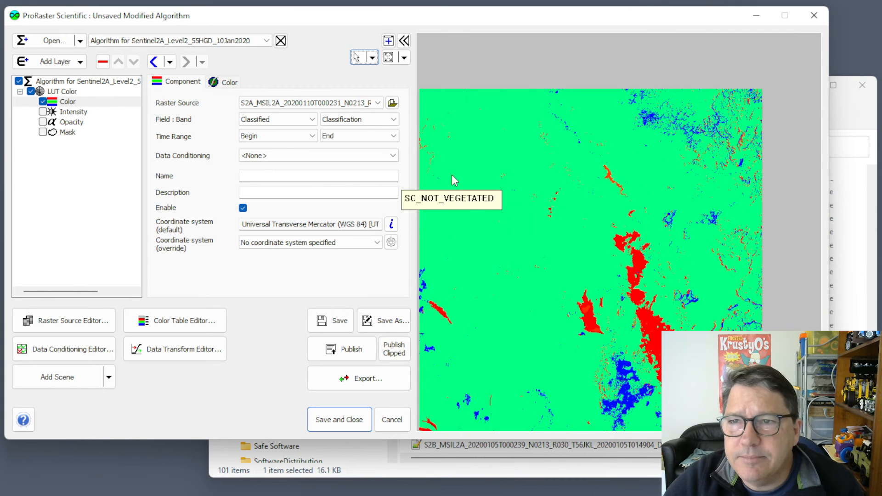
# Display the Mask field in the Color component, comparing the Water (Clear) and Land (Clear) bands with Pixels (Clear).
pyautogui.click(312, 120)
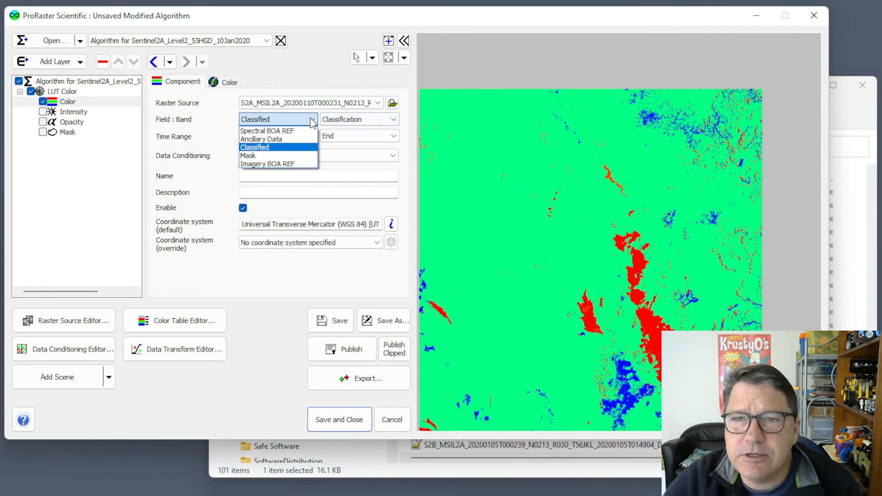
pyautogui.click(265, 156)
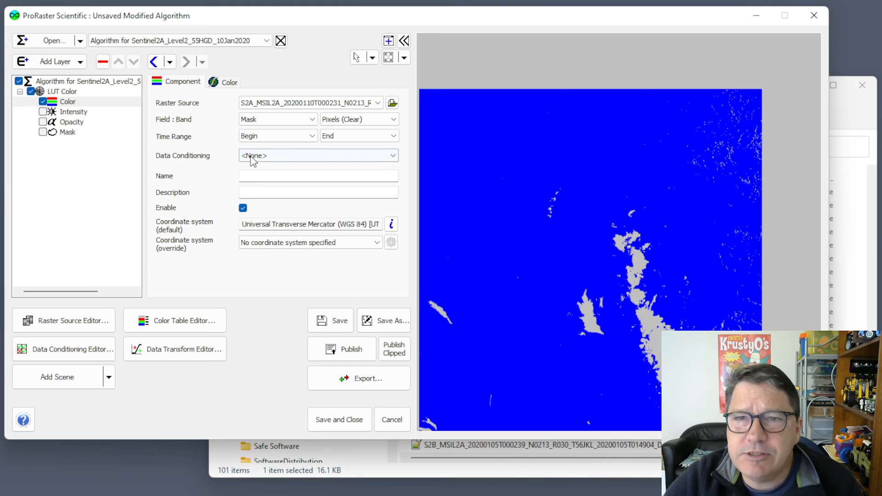
pyautogui.click(393, 120)
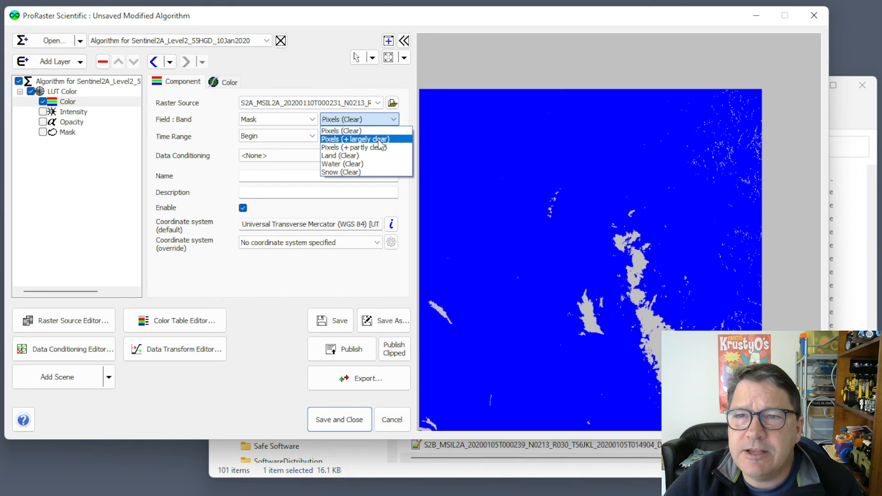
pyautogui.click(349, 164)
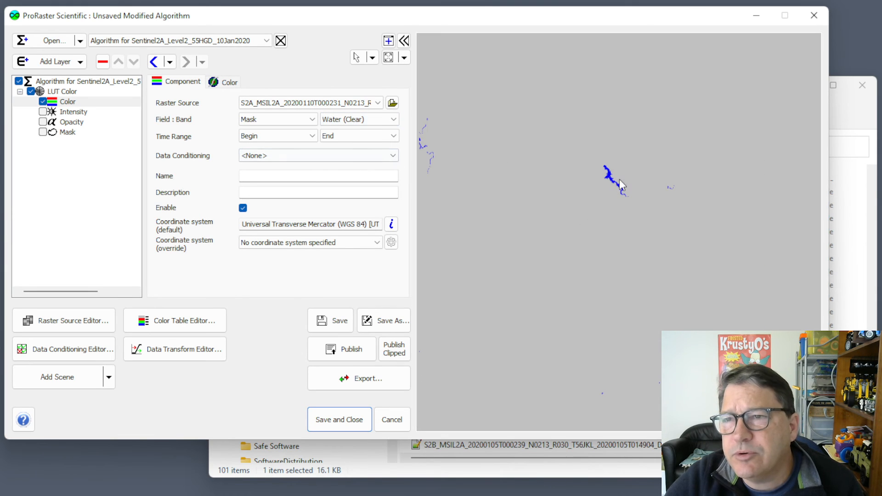
pyautogui.click(357, 121)
pyautogui.click(353, 156)
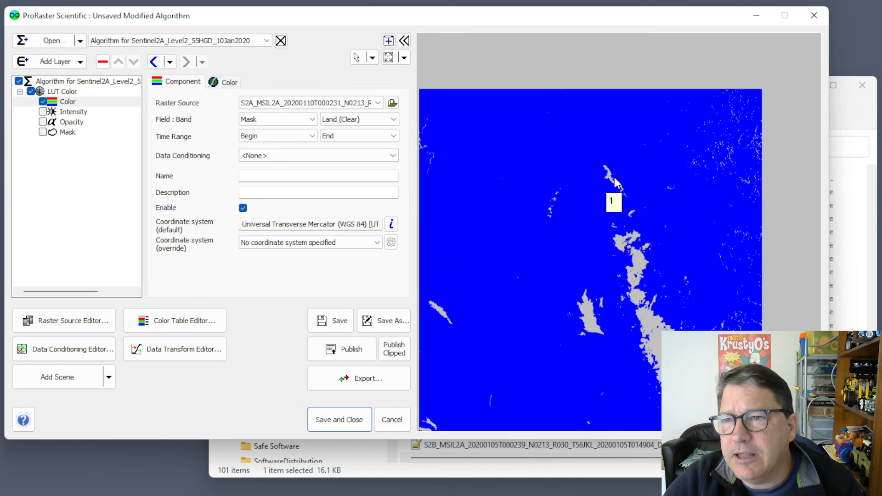
pyautogui.click(351, 120)
pyautogui.click(358, 133)
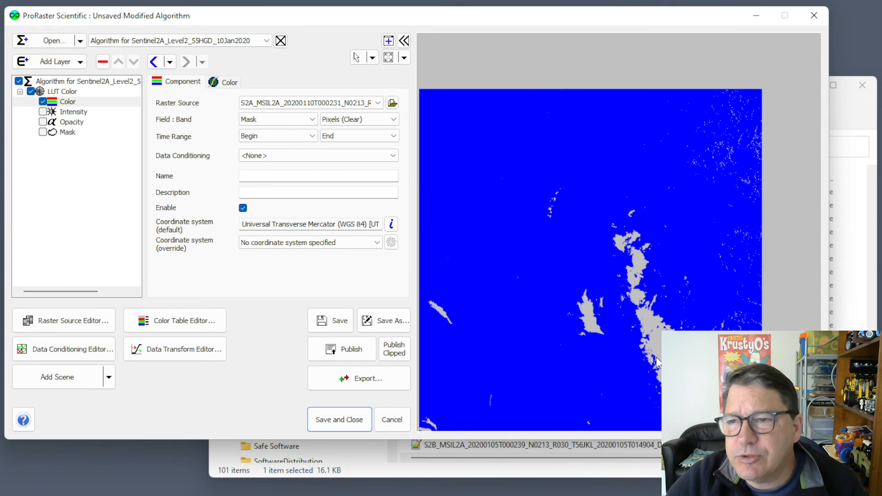
# Compare the Mask field's Pixels (+ largely clear) and Pixels (+ partly clear) bands.
pyautogui.click(365, 119)
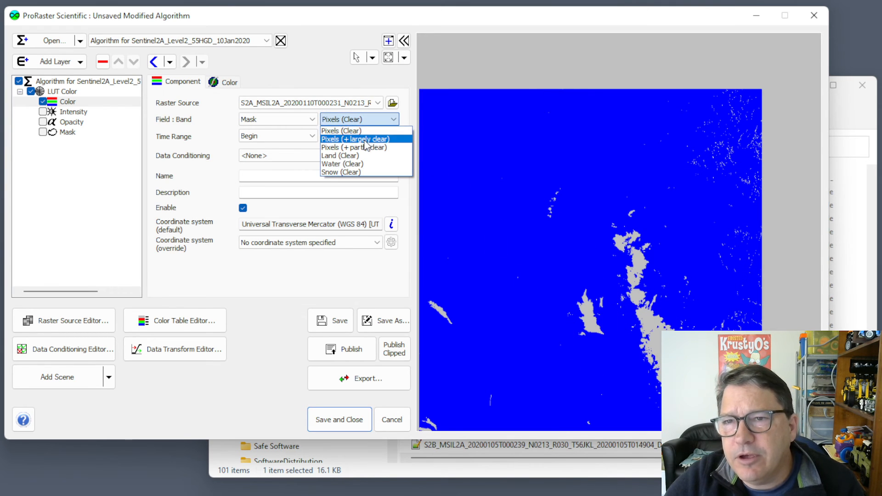
pyautogui.click(365, 140)
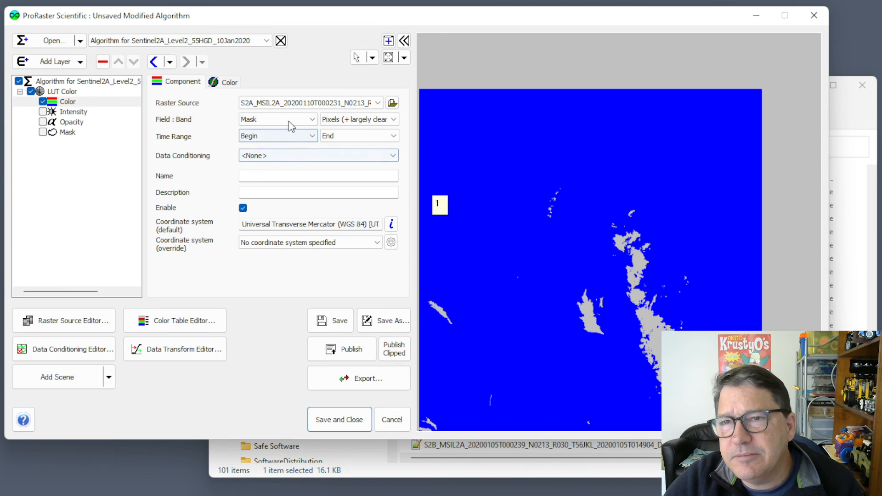
pyautogui.click(372, 120)
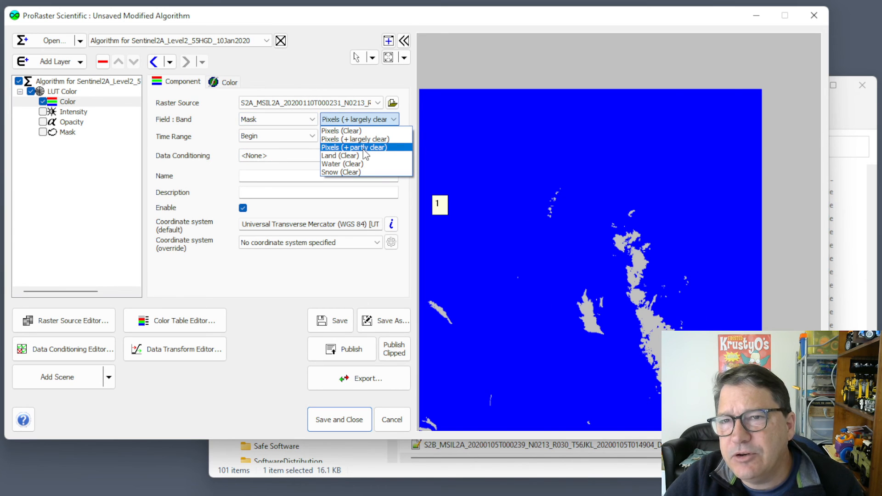
pyautogui.click(364, 148)
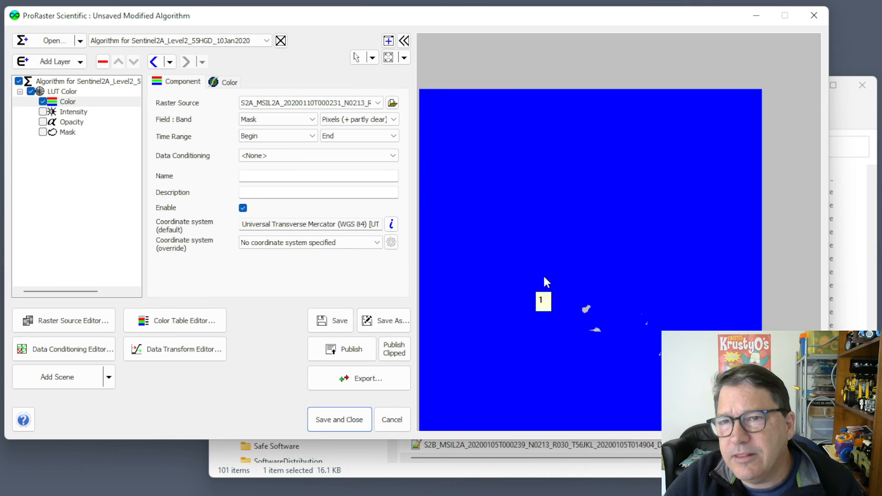
pyautogui.click(362, 120)
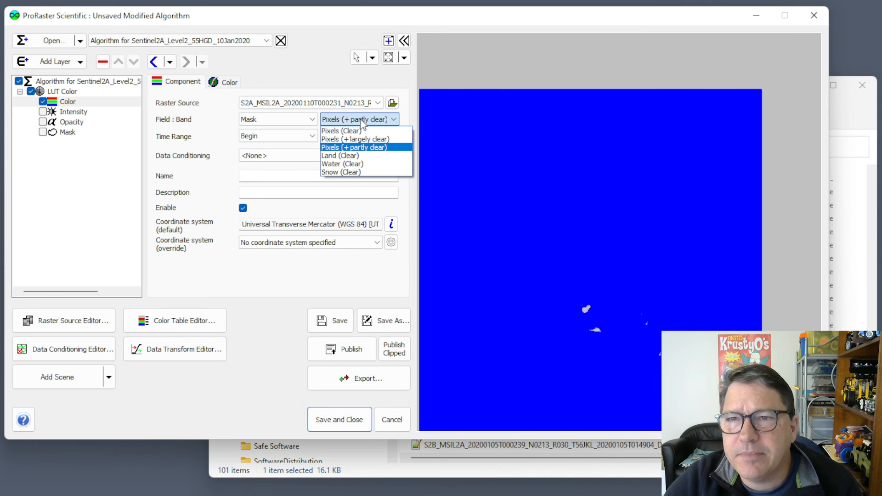
# Set the Color component's field to Imagery BOA REF with the Real Color band.
pyautogui.click(298, 120)
pyautogui.click(299, 120)
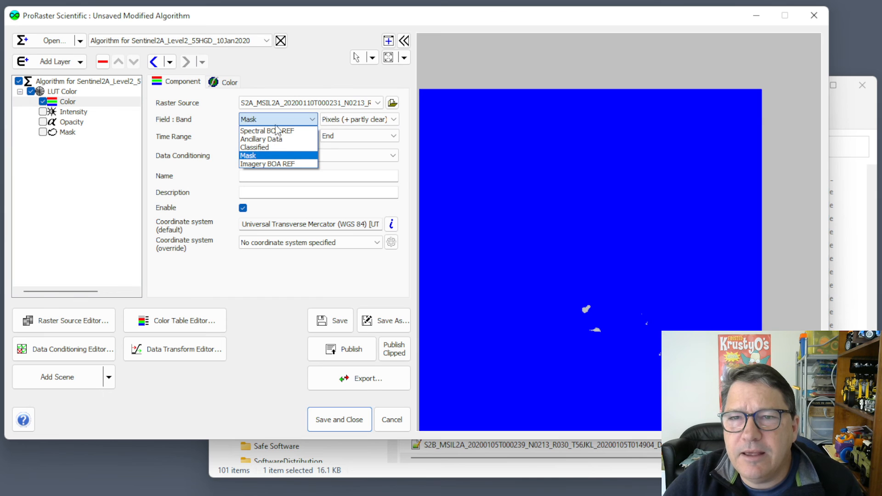
pyautogui.click(267, 164)
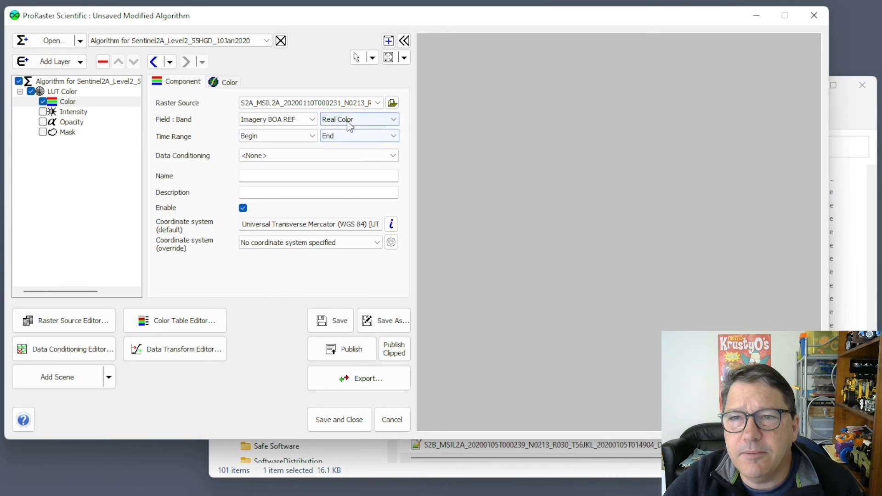
# Add an Image layer to the Sentinel-2 algorithm and disable the LUT Color layer.
pyautogui.click(82, 63)
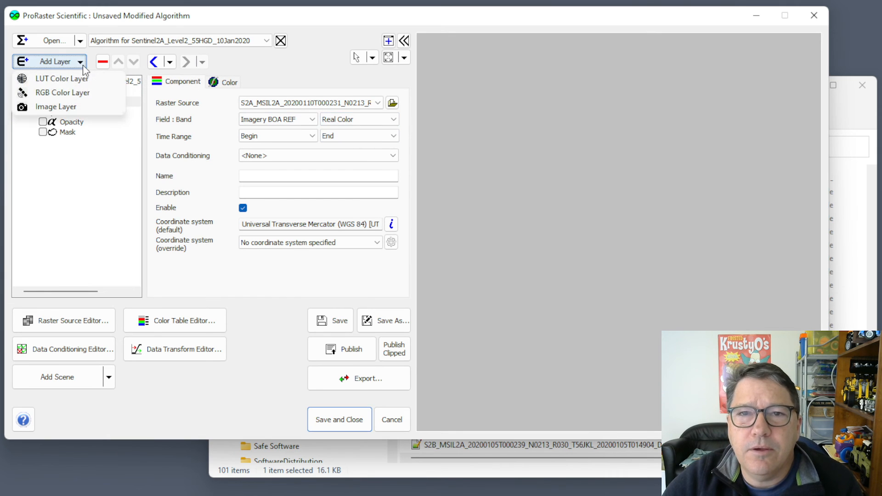
pyautogui.click(58, 107)
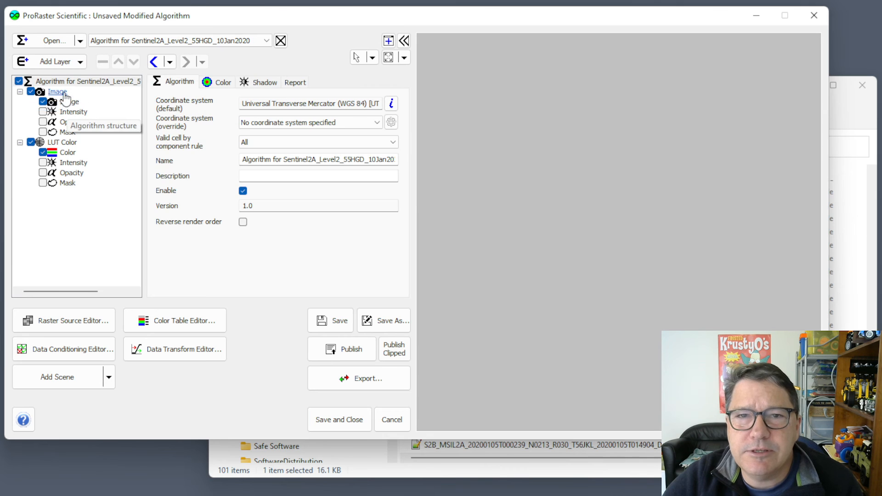
pyautogui.click(31, 142)
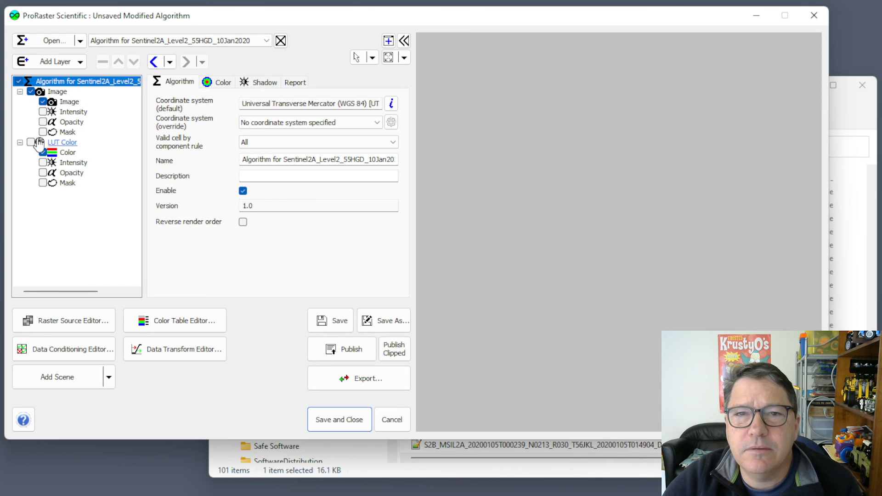
# Assign the S2A_MSIL2A_20200110T000231 raster to the Image component and display its Imagery BOA REF field, Real Color band.
pyautogui.click(64, 102)
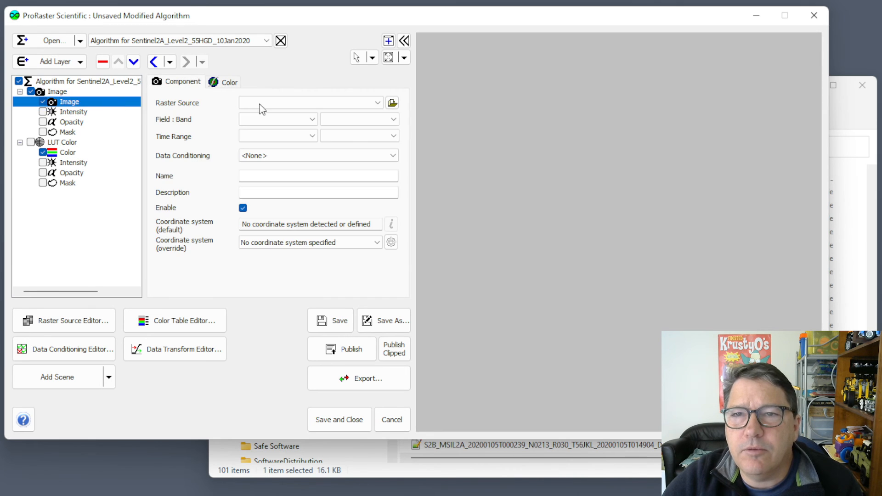
pyautogui.click(262, 103)
pyautogui.click(277, 113)
pyautogui.click(275, 119)
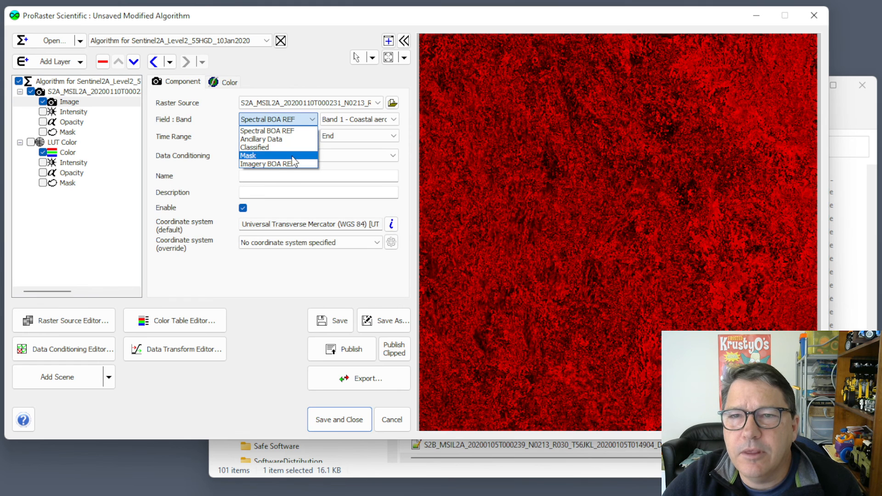
pyautogui.click(293, 164)
pyautogui.click(376, 119)
pyautogui.click(378, 130)
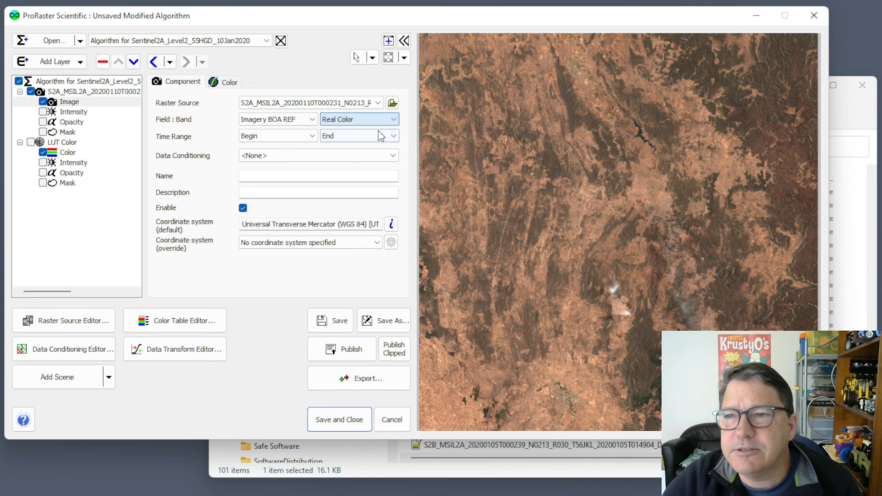